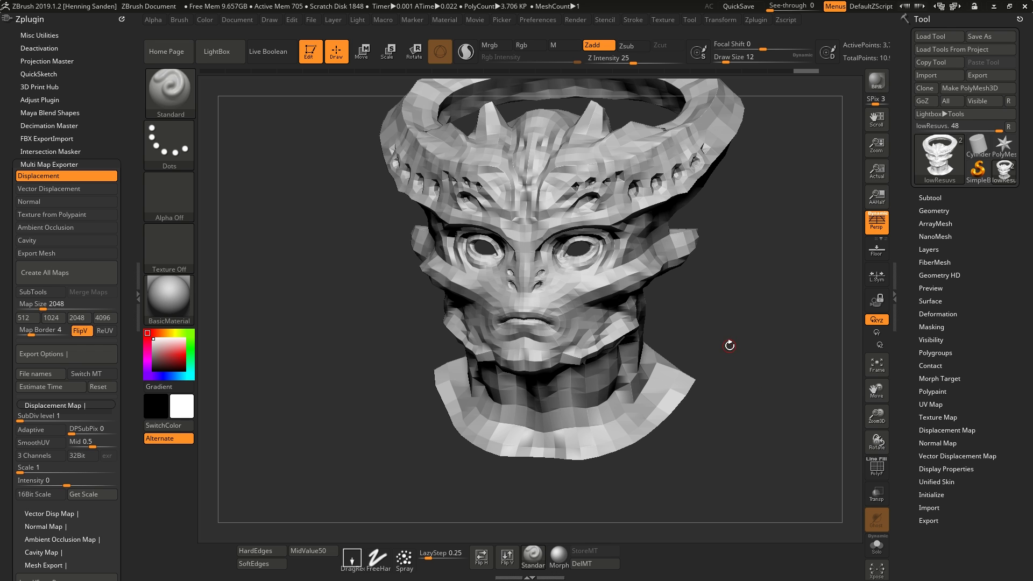
Step: Inspect the head's topology with the wireframe shown, preview its UV layout with Morph UV, and return to the shaded 3D head
right_click_drag(613, 332, 637, 376, "ctrl")
key("shift+f")
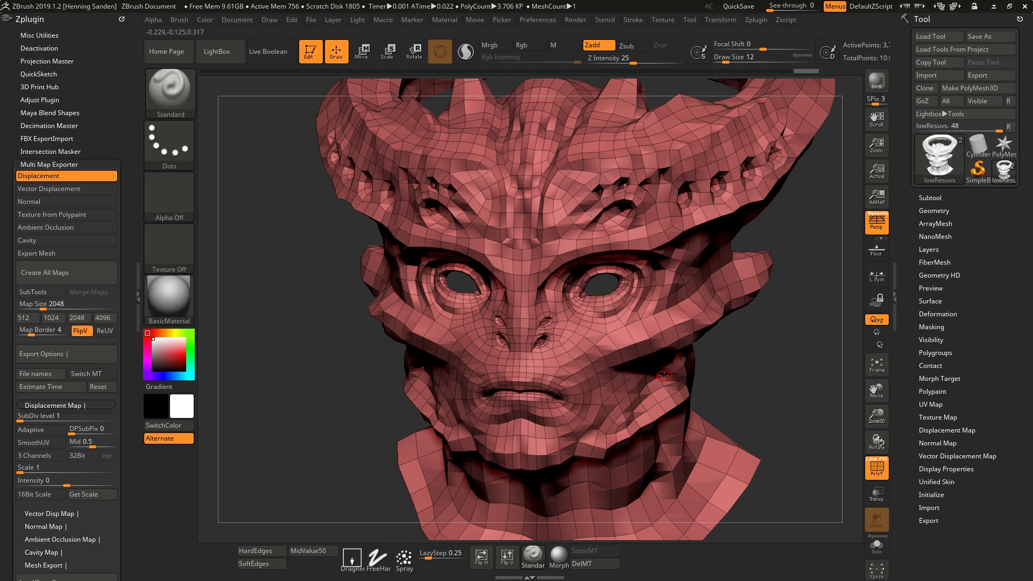
left_click(931, 404)
left_click(990, 415)
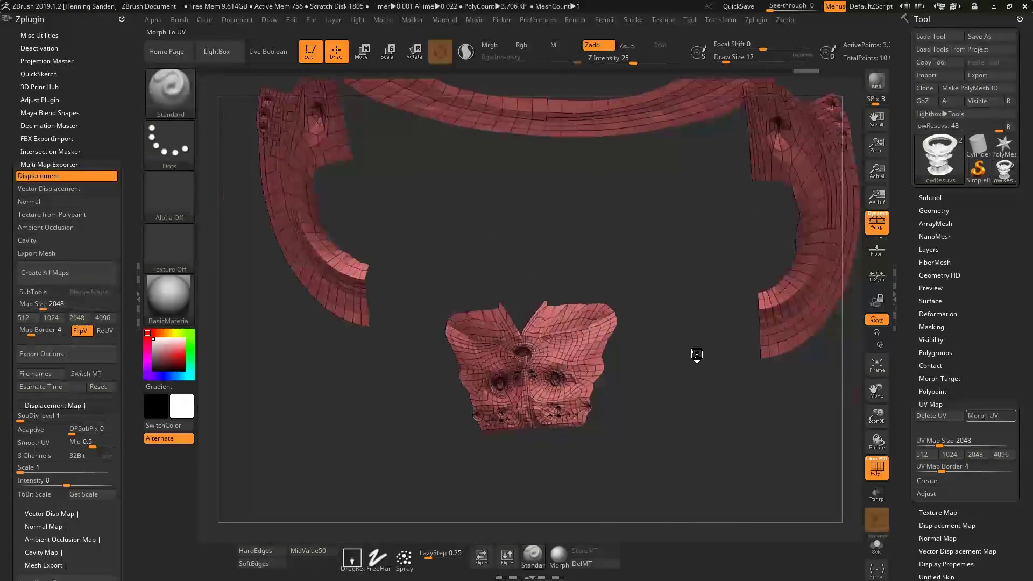
key("ctrl+z")
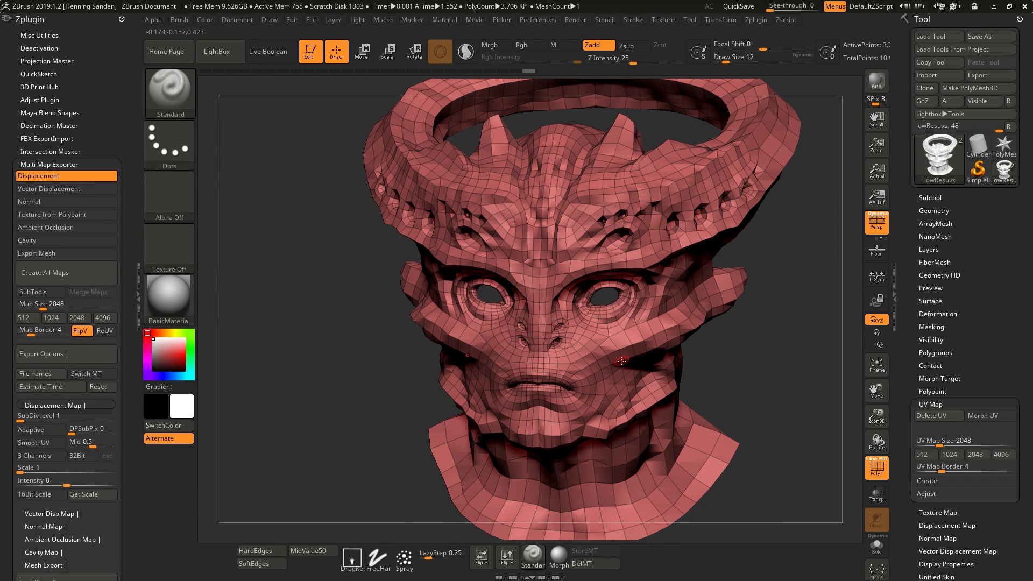
mouse_move(621, 361)
right_mouse_down()
mouse_move(635, 335)
mouse_move(610, 351)
right_mouse_up()
key("shift+f")
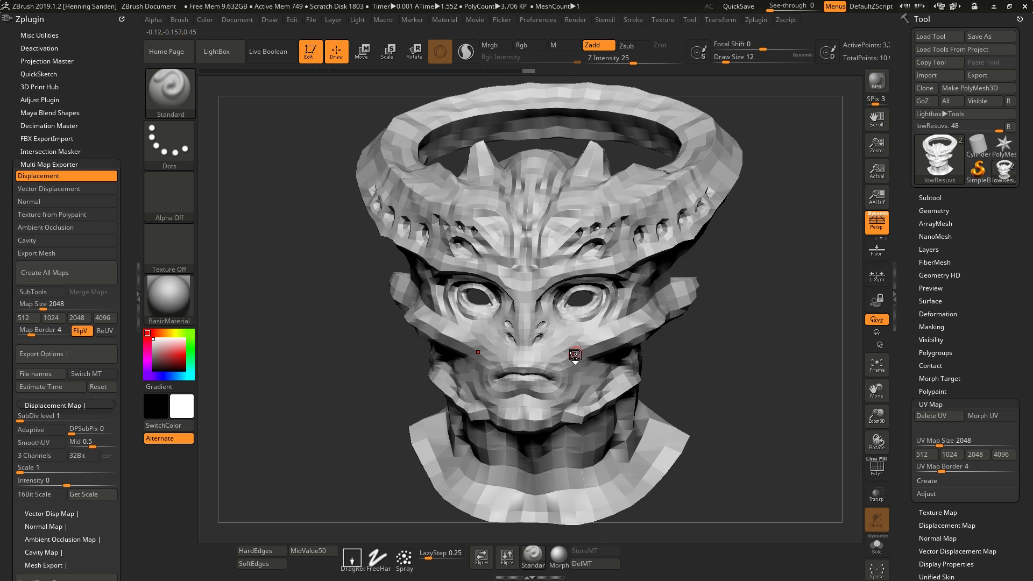
Step: Compare the head's low-resolution base mesh with its detailed high subdivision levels
key("d")
key("d")
key("d")
right_click_drag(566, 342, 524, 326)
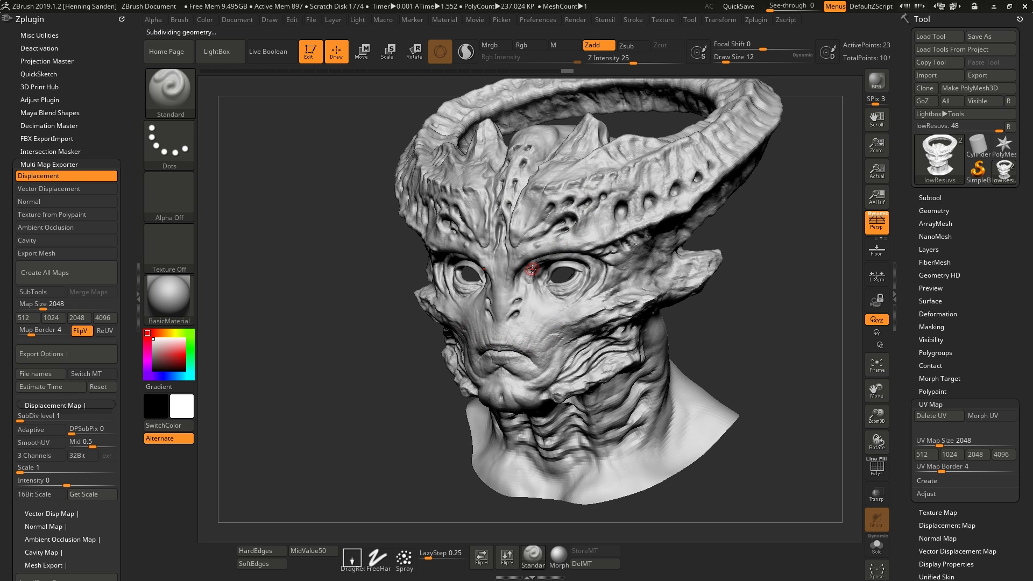
key("shift+d")
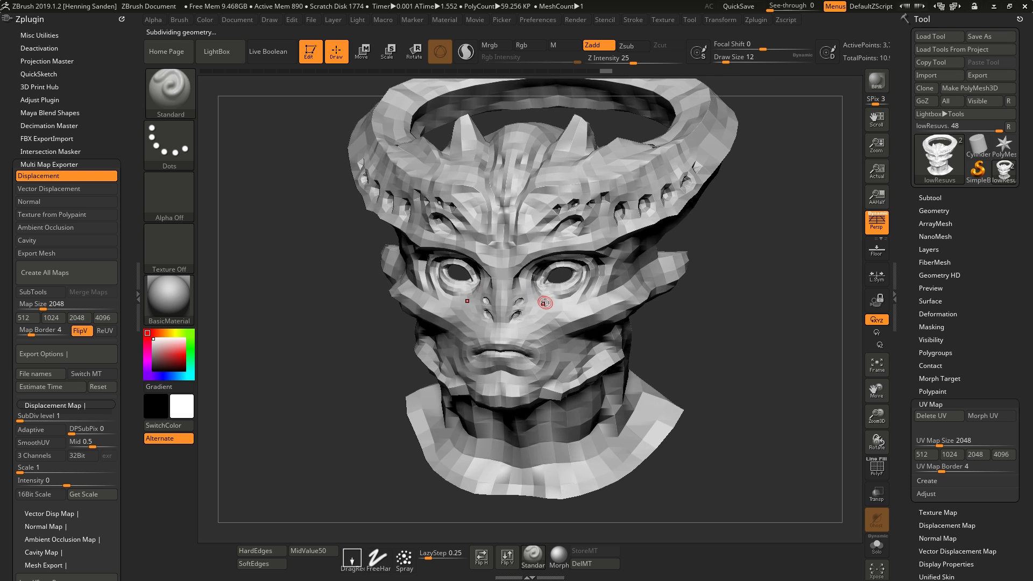
key("d")
key("d")
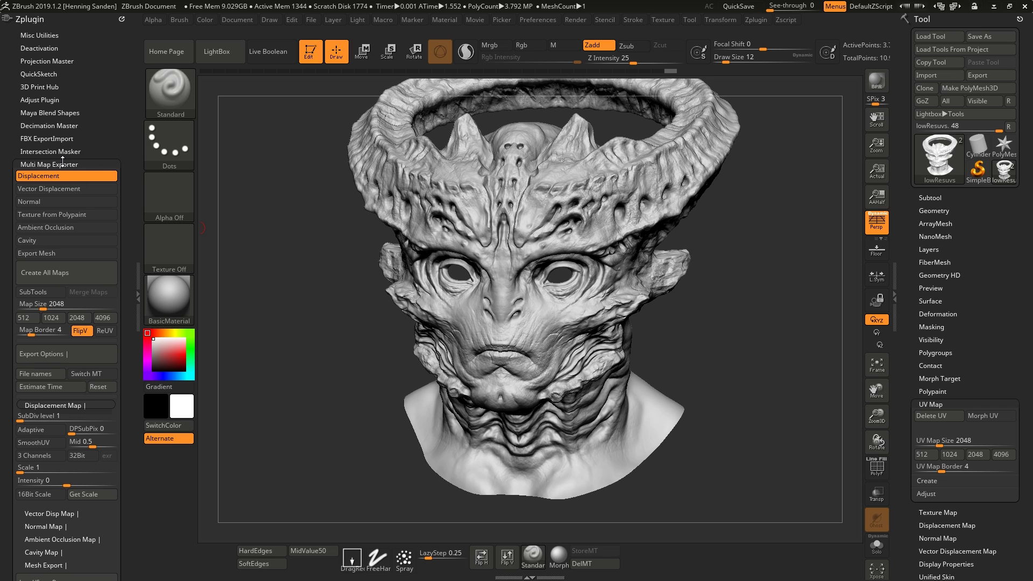
Step: Set the Multi Map Exporter's map size to 4096 and its map border to 16
scroll(105, 137, "down", 2)
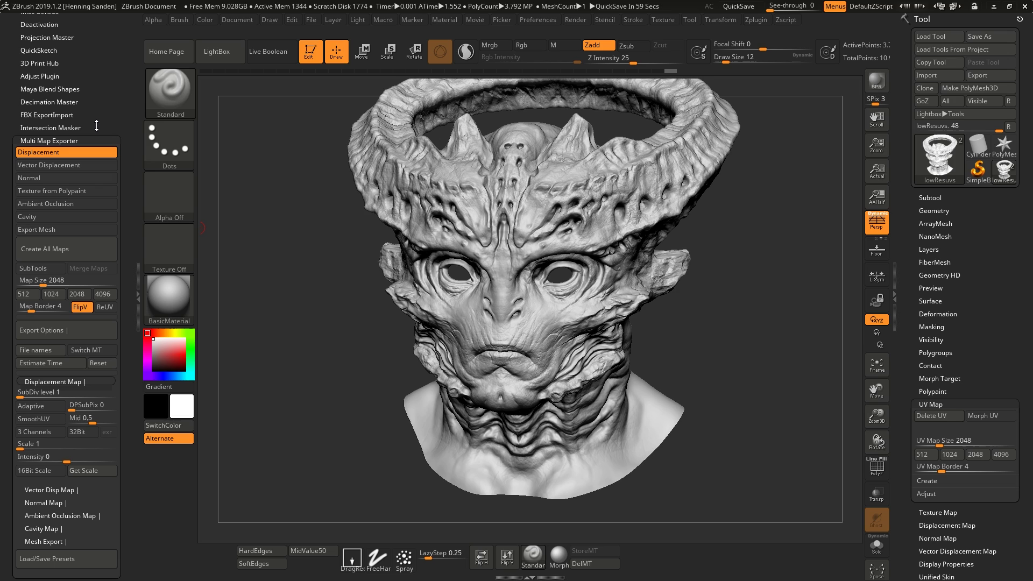
scroll(98, 121, "down", 1)
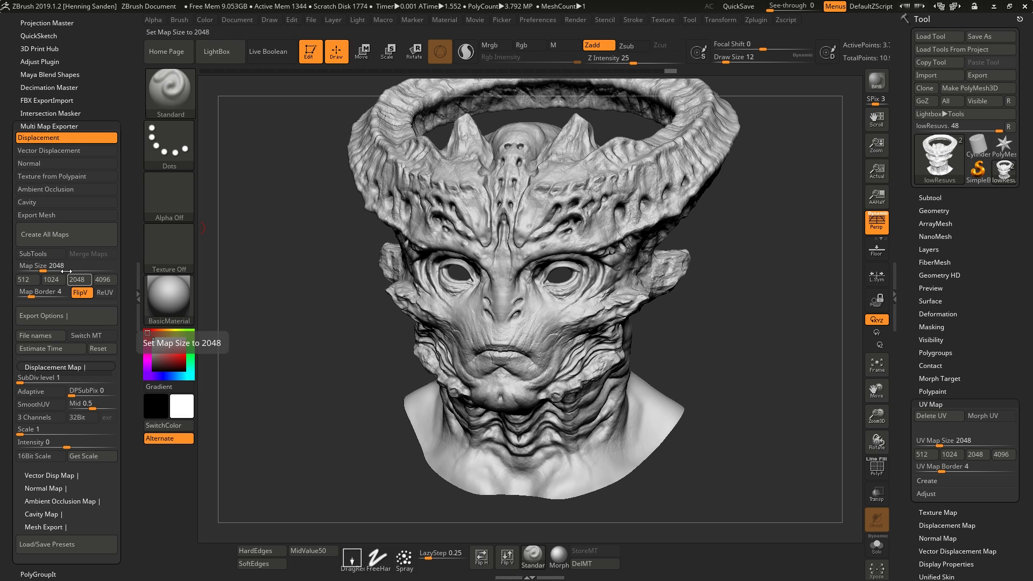
left_click(98, 282)
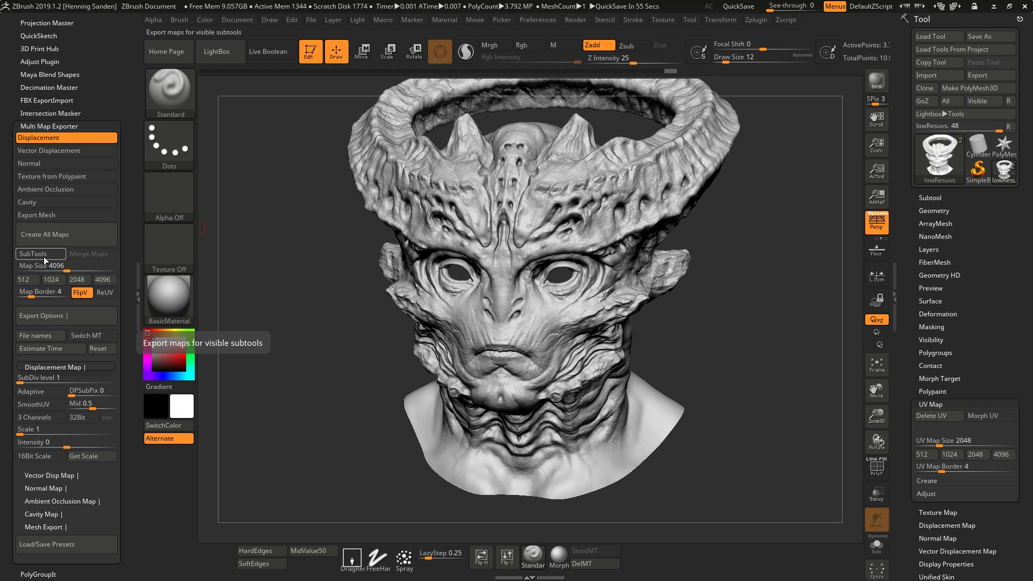
left_click(57, 316)
left_click(53, 317)
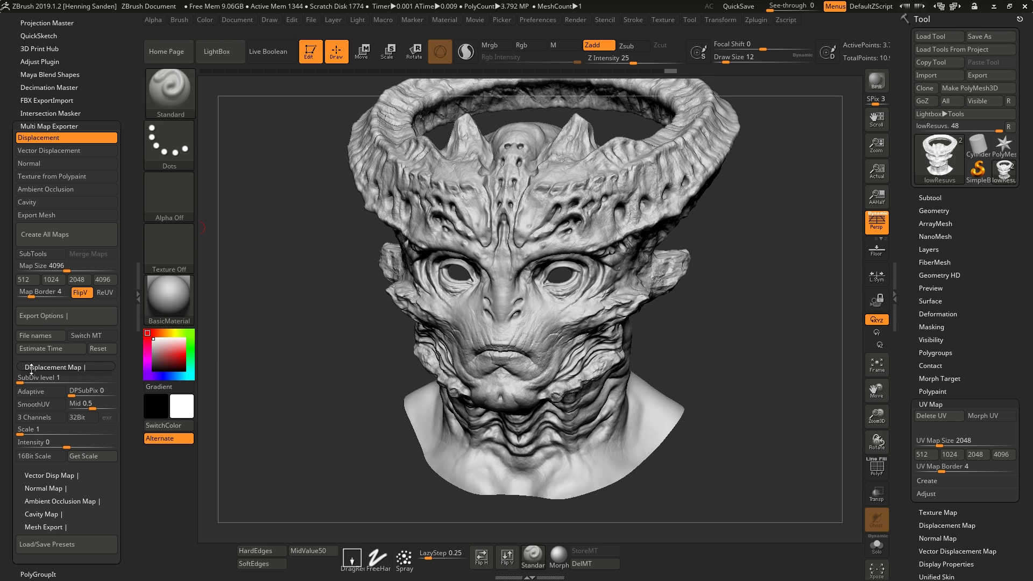
scroll(13, 379, "down", 1)
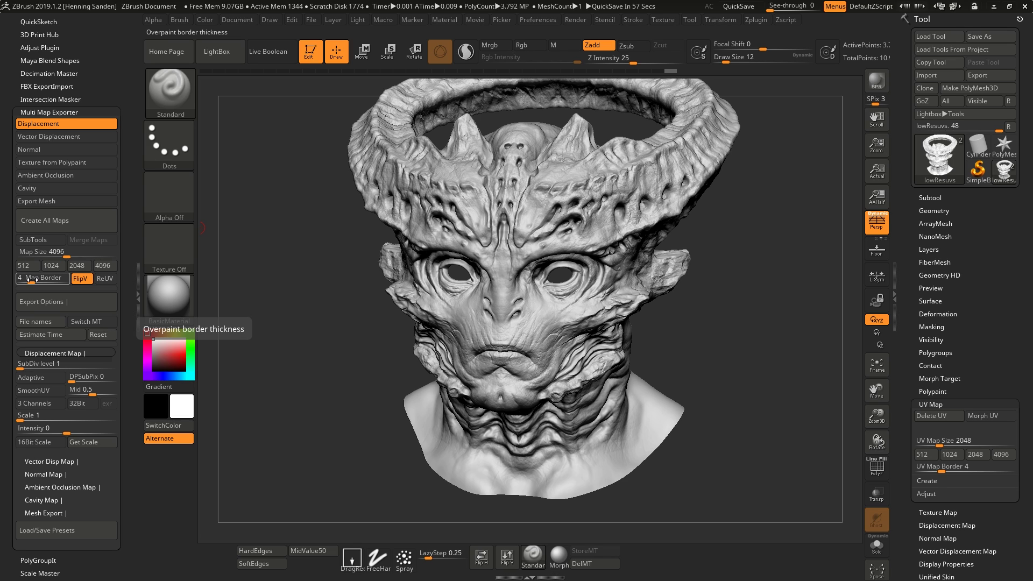
left_click_drag(30, 279, 77, 286)
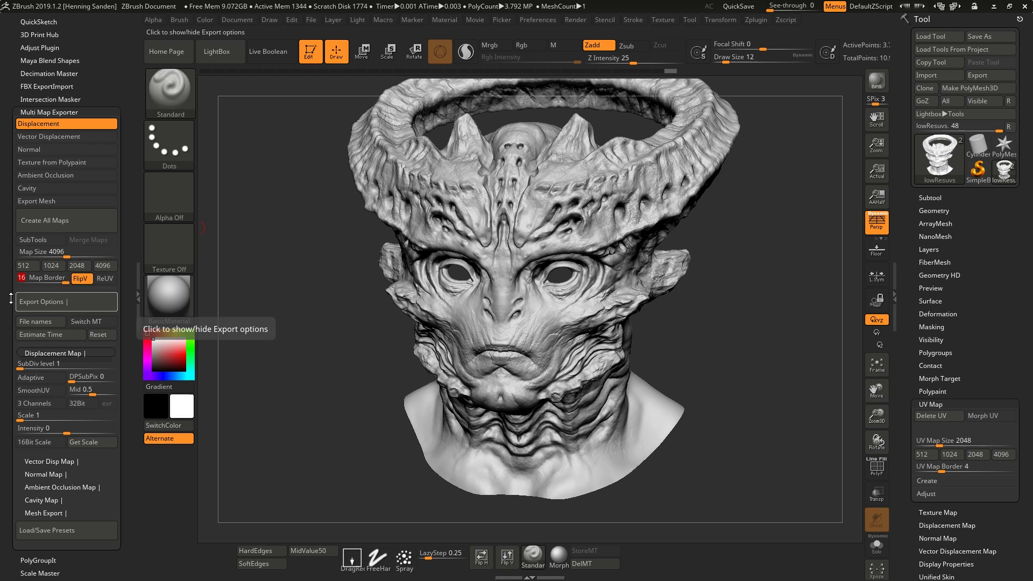
Step: Set the UV tile ID format in the exporter's file name options to <UDIM>
scroll(84, 242, "down", 2)
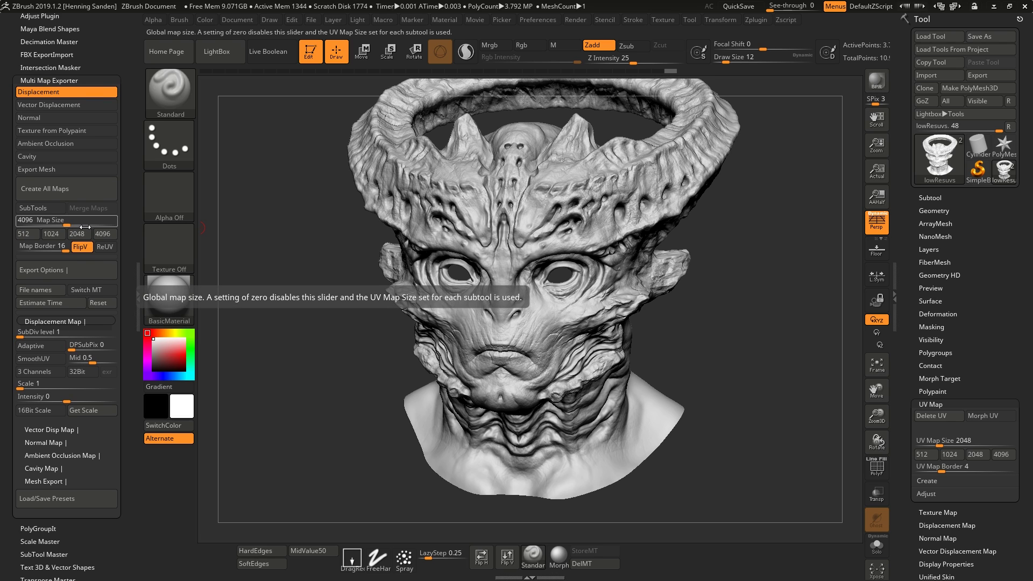
scroll(11, 315, "down", 1)
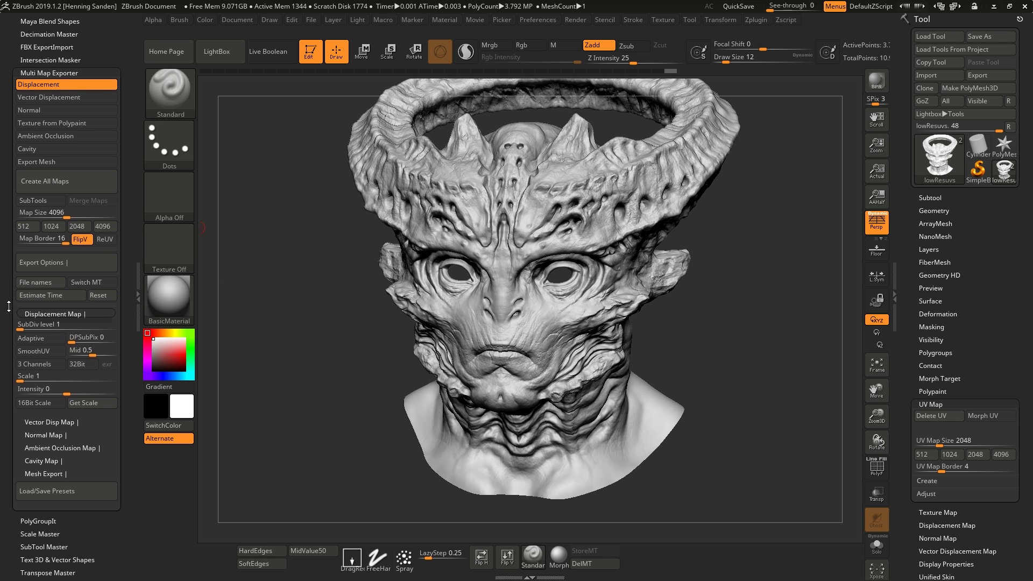
left_click(40, 273)
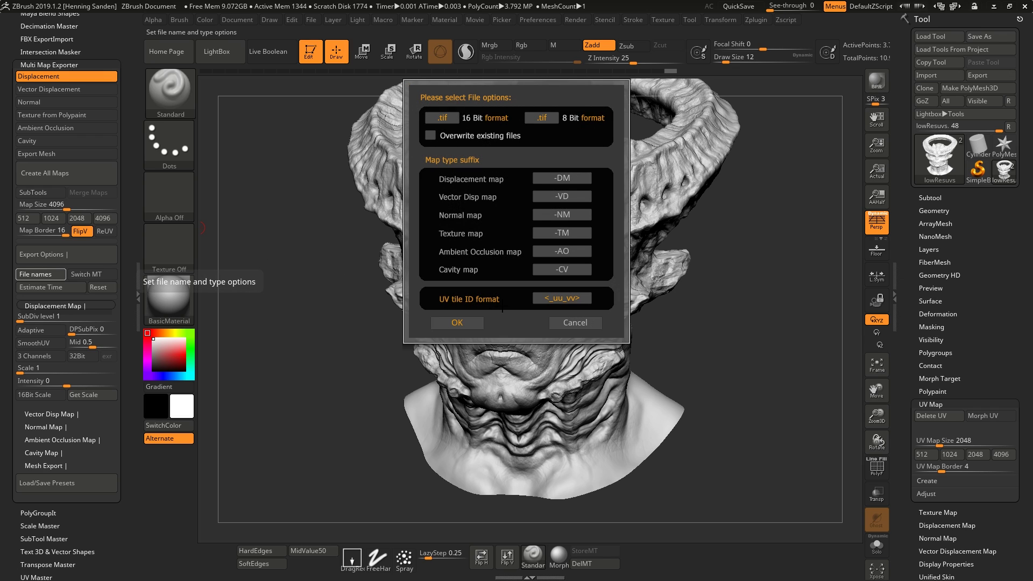
left_click(562, 299)
type("<UDIM>")
key("Return")
left_click(558, 297)
left_click(473, 322)
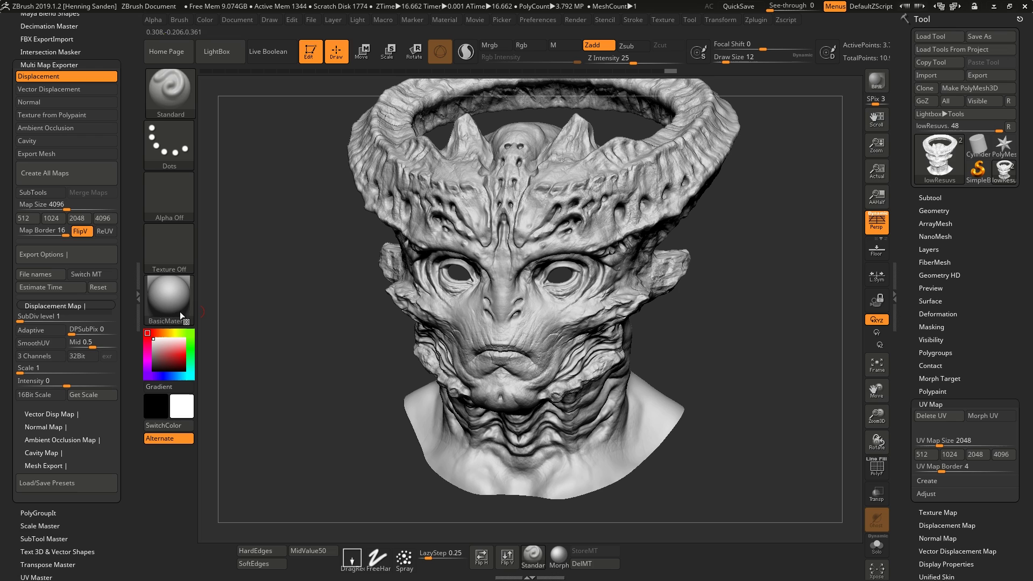
Step: Set the displacement map's SubDiv level to 1 in the Multi Map Exporter
scroll(123, 307, "down", 2)
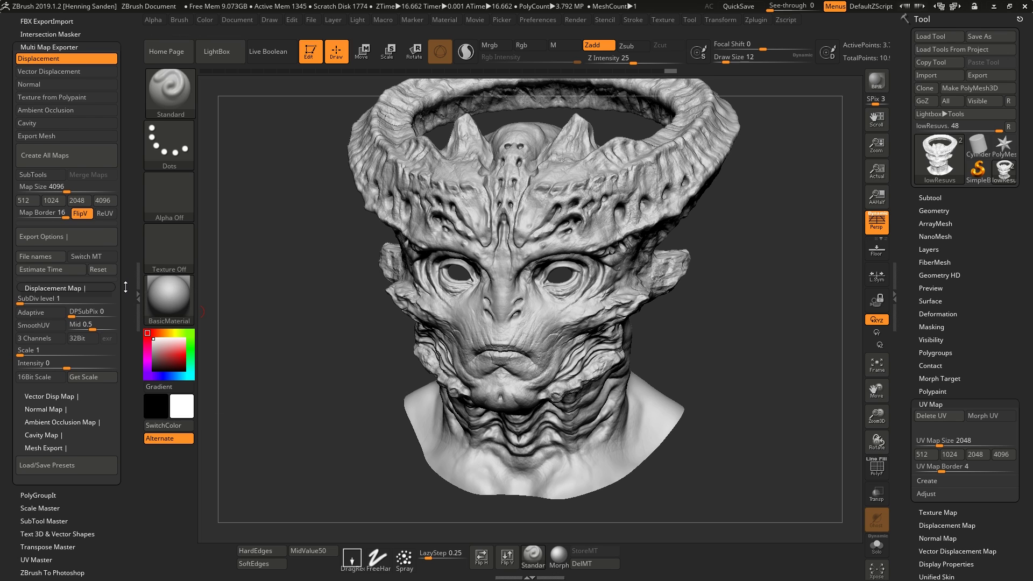
scroll(122, 286, "down", 4)
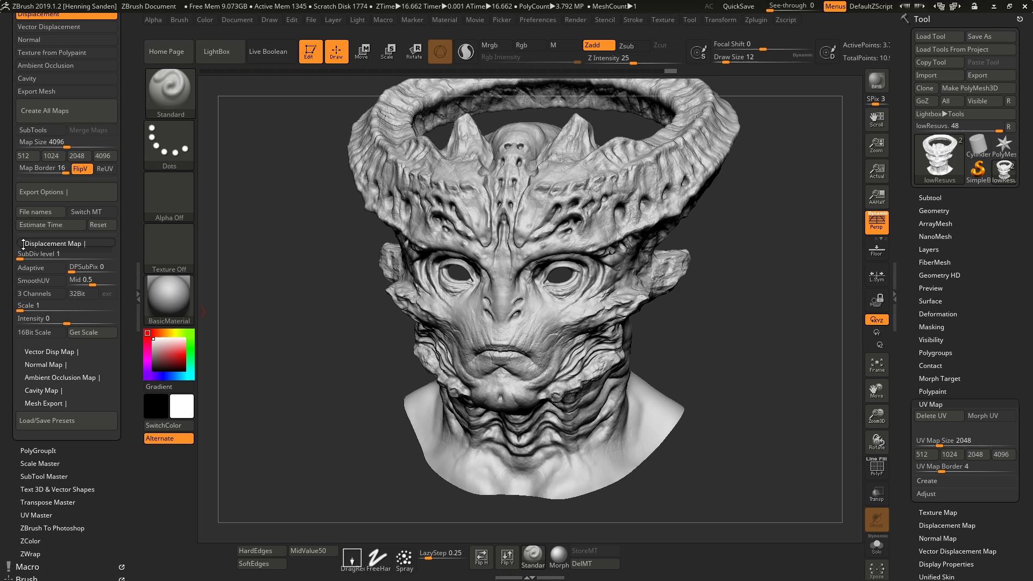
scroll(12, 253, "down", 2)
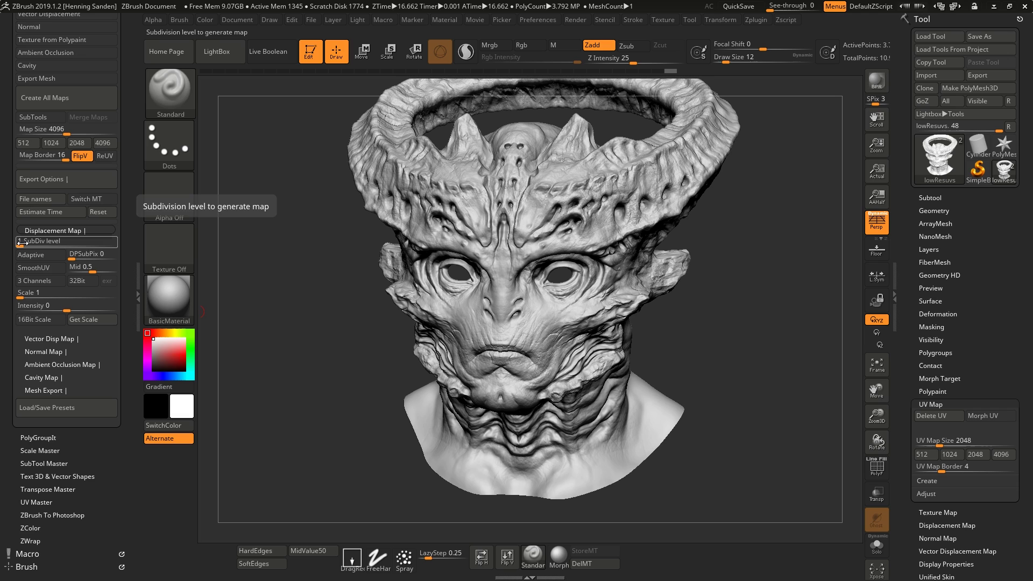
left_click_drag(28, 246, 24, 246)
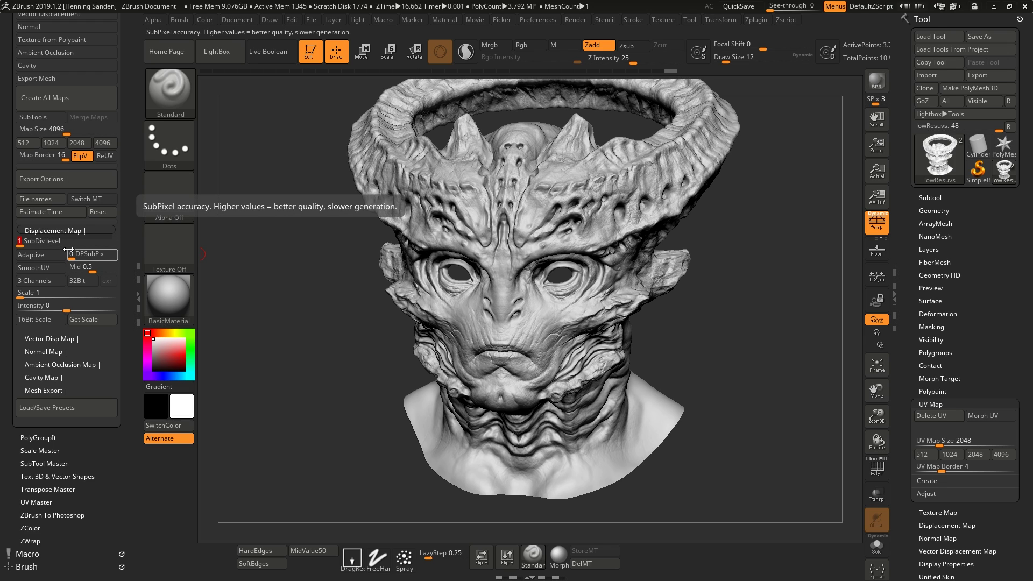
scroll(126, 224, "down", 2)
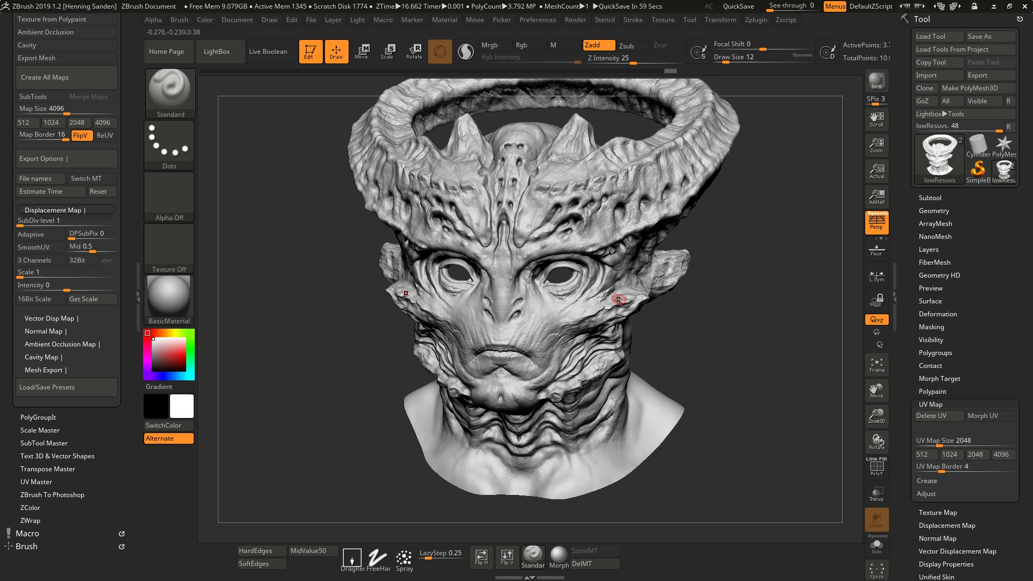
Step: Compare the head's geometry subdivision levels from the lowest up to the highest, and return the SDiv value to 1
key("shift")
key("shift+d")
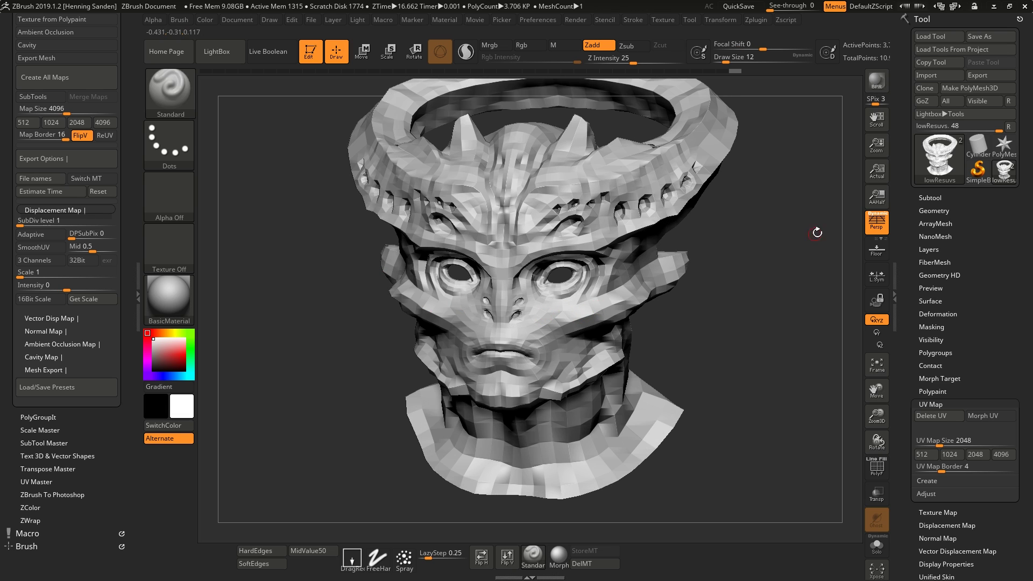
left_click(934, 210)
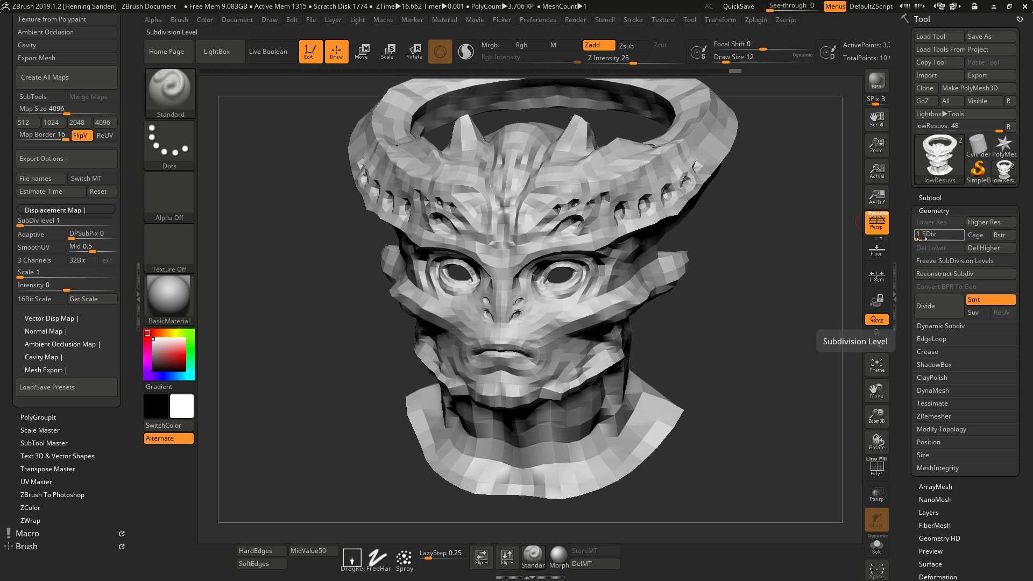
left_click(921, 238)
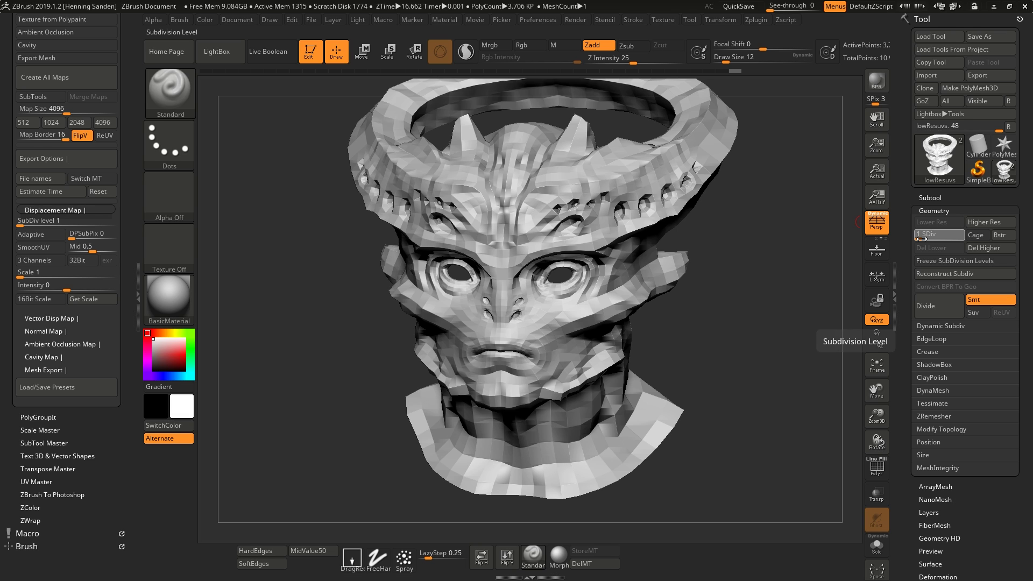
mouse_move(921, 238)
left_mouse_down()
mouse_move(980, 243)
mouse_move(945, 238)
left_mouse_up()
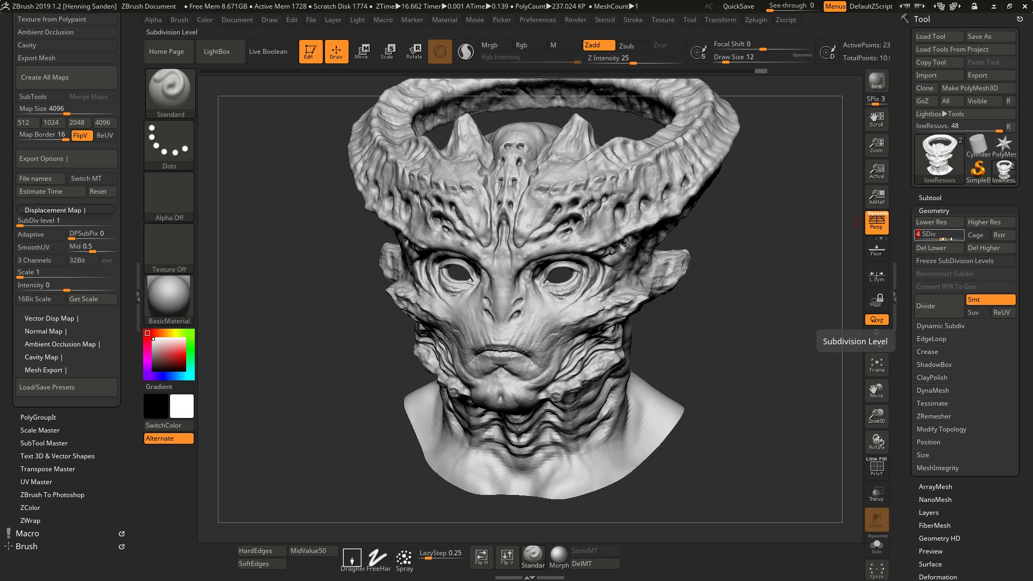
left_click_drag(946, 239, 965, 240)
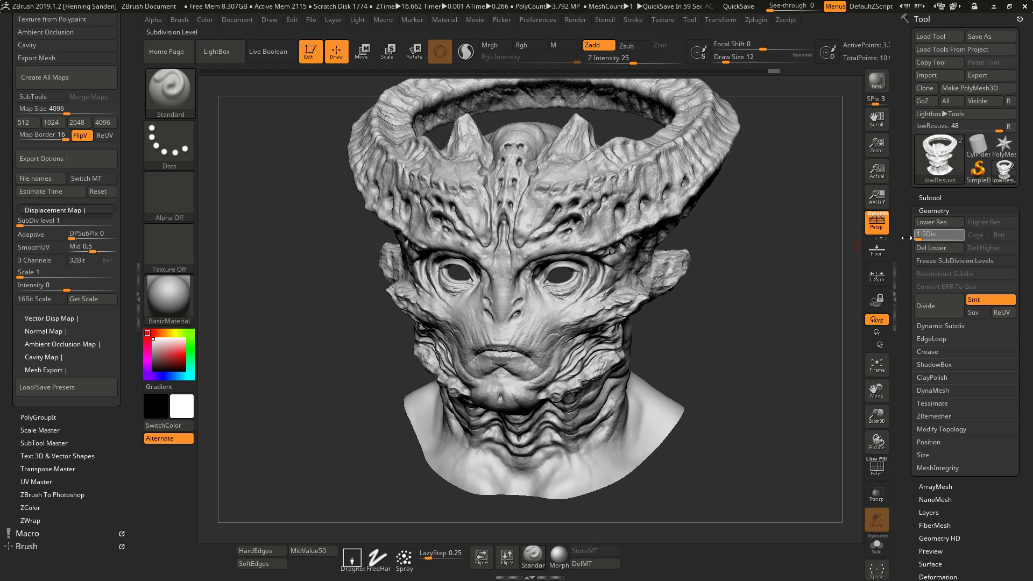
left_click_drag(959, 239, 918, 238)
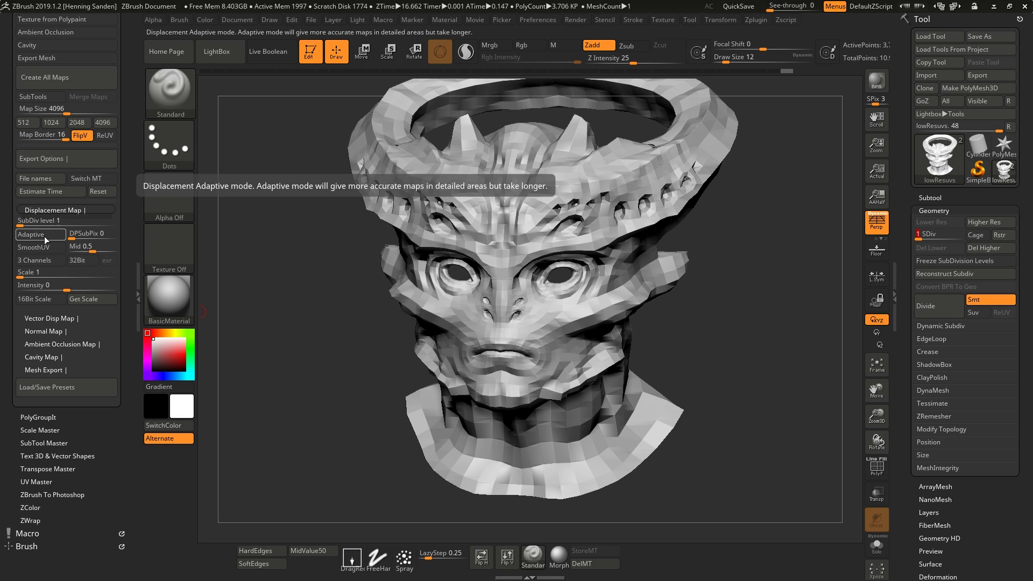
Step: Try a DPSubPix value of 1 for the displacement map, and reset it to 0
scroll(21, 221, "down", 2)
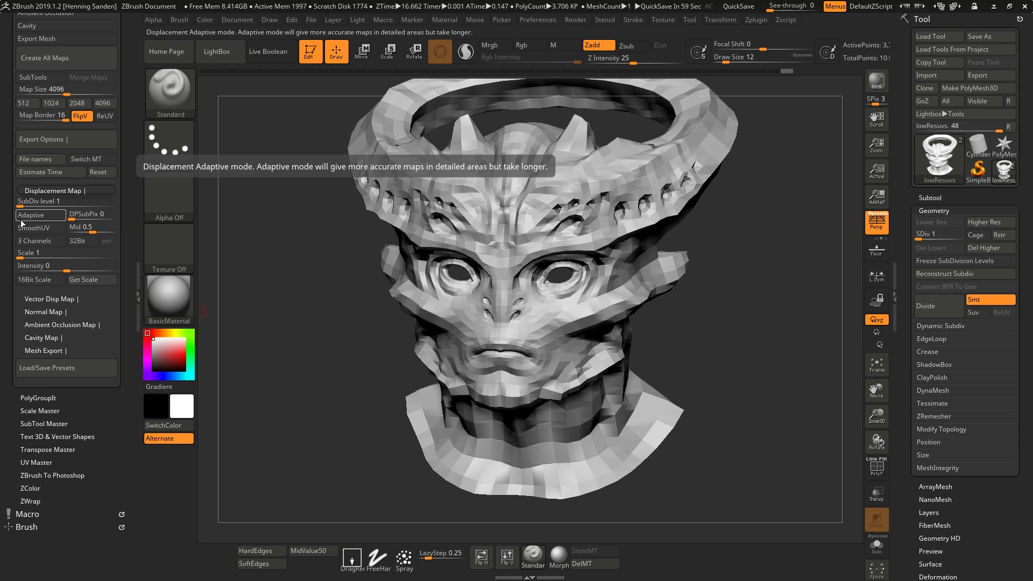
scroll(24, 223, "up", 1)
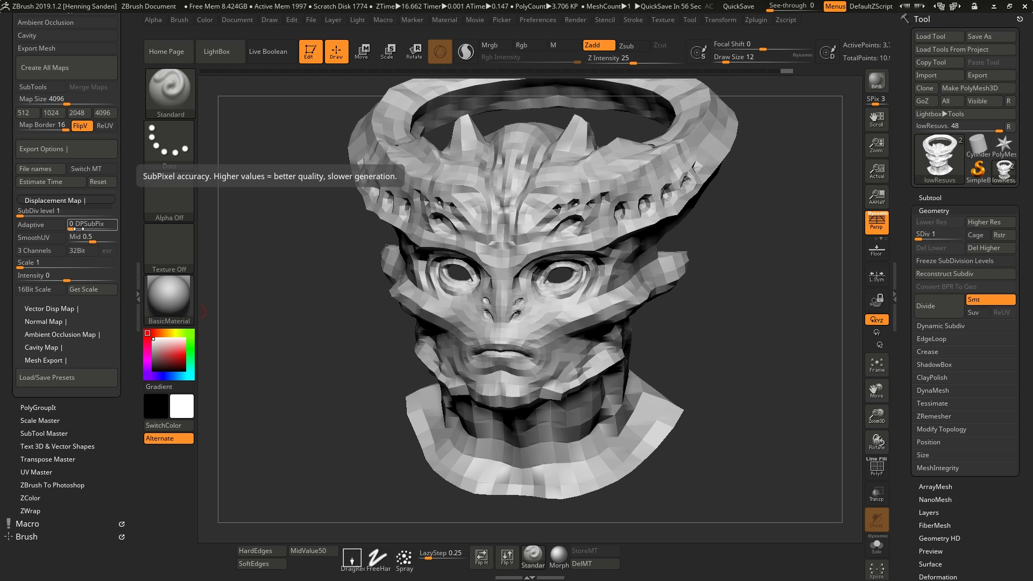
left_click(79, 228)
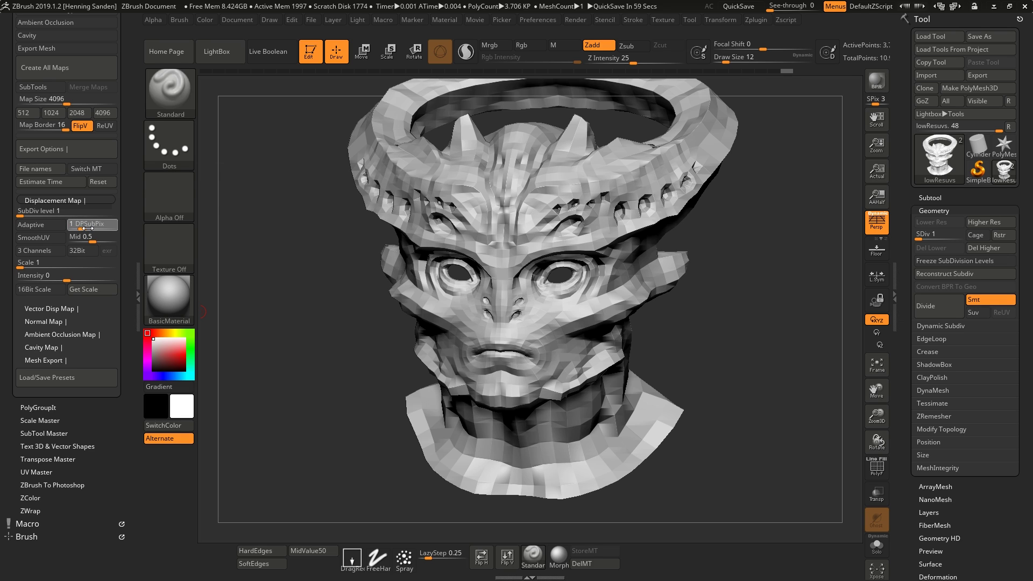
mouse_move(88, 229)
left_mouse_down()
mouse_move(111, 229)
mouse_move(71, 228)
left_mouse_up()
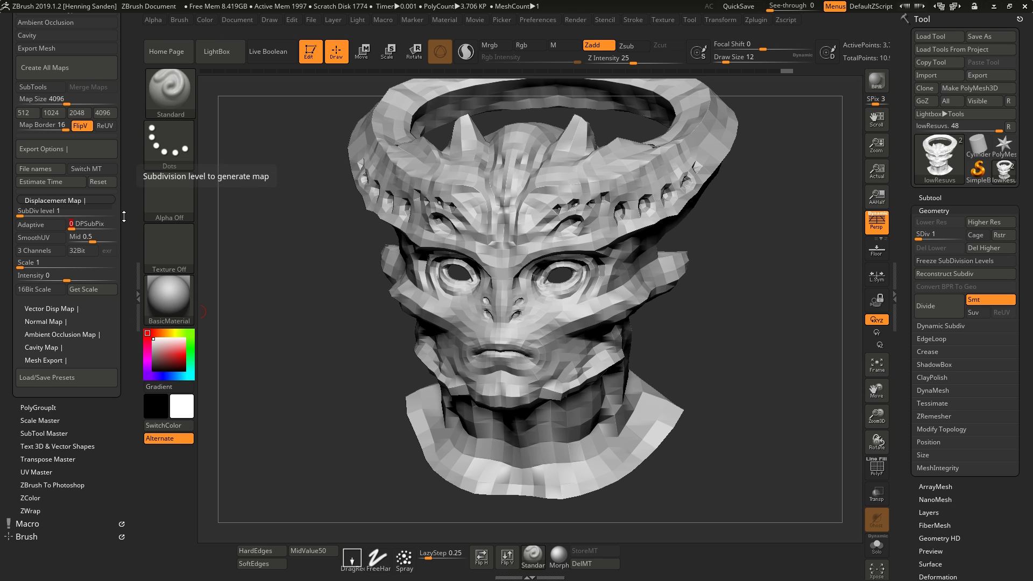
Step: Enable SmoothUV and 3 Channels for the displacement map export
scroll(130, 209, "down", 1)
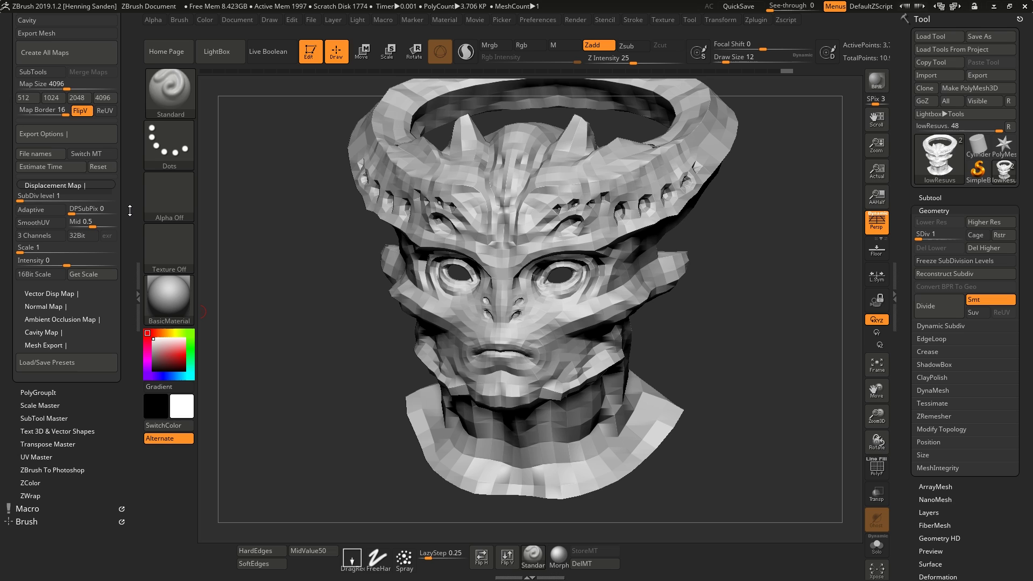
left_click(45, 225)
scroll(4, 215, "down", 1)
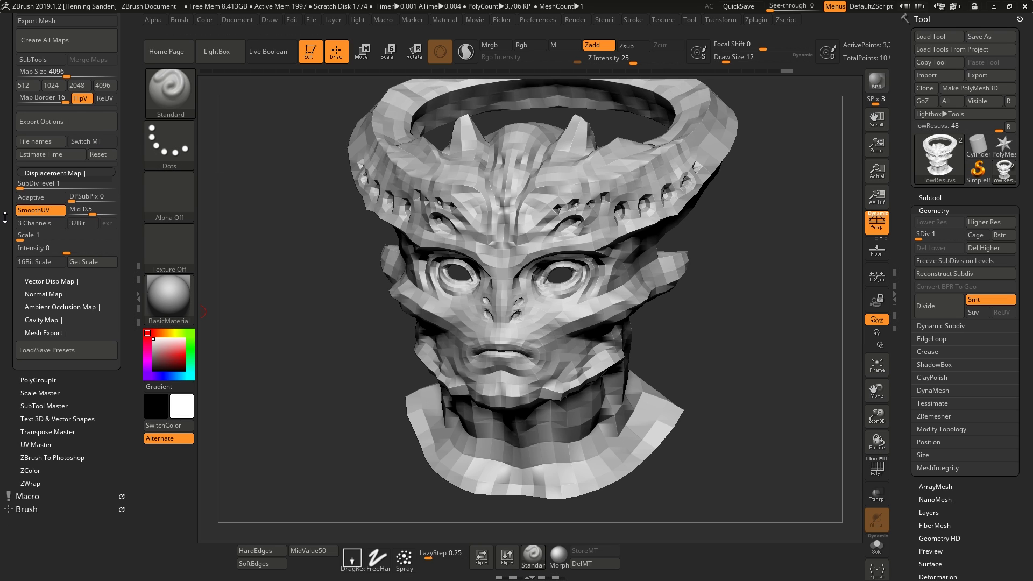
left_click(53, 224)
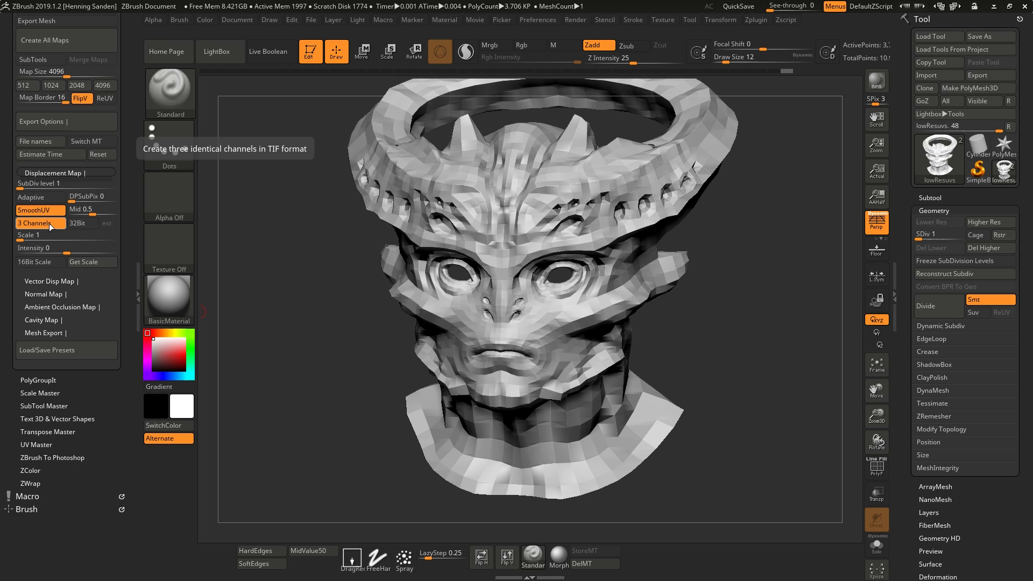
Step: Enable 32Bit and exr output for the displacement map export
left_click(80, 226)
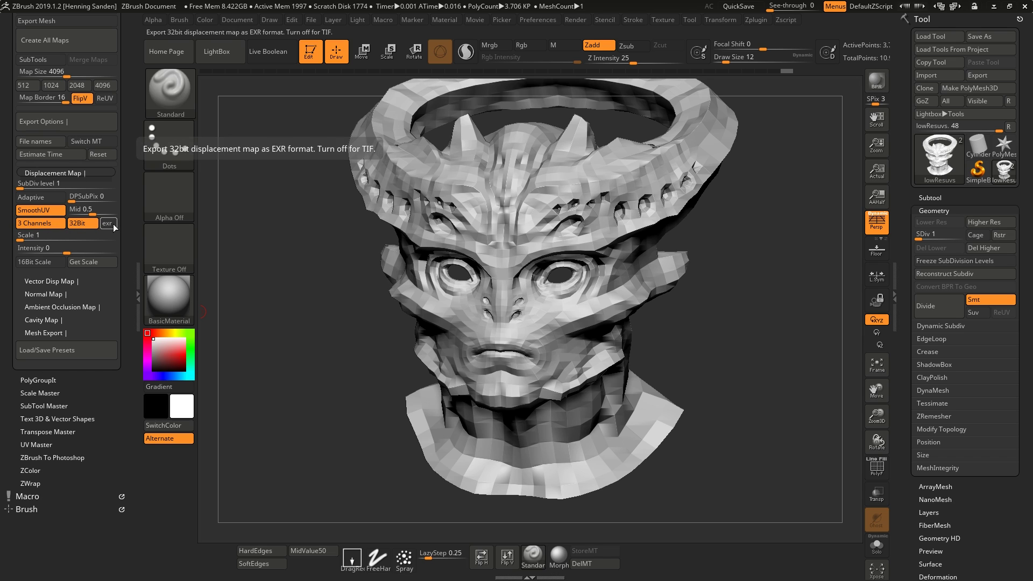
left_click(107, 223)
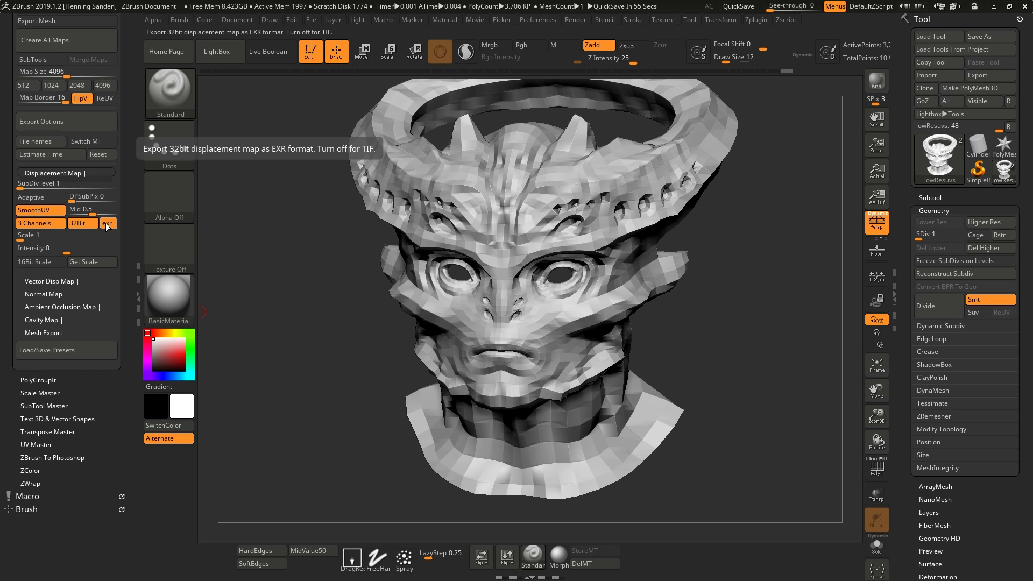
scroll(107, 229, "up", 2)
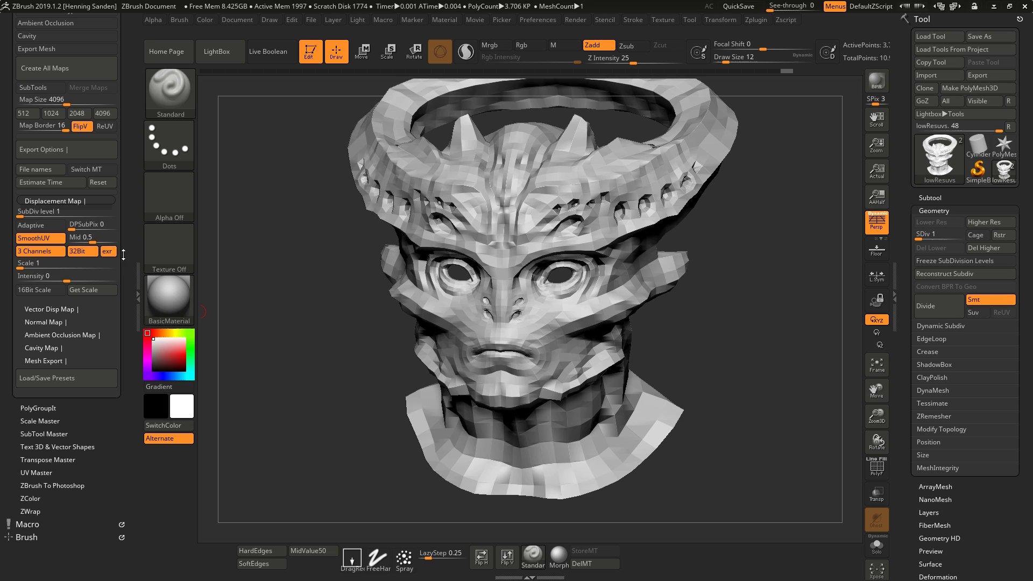
left_click(112, 255)
left_click(109, 252)
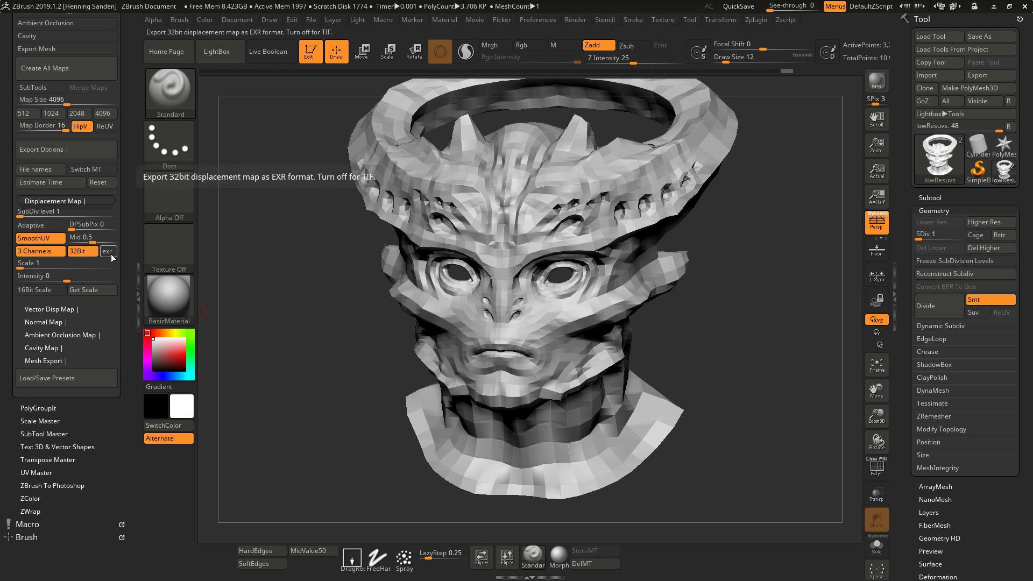
Step: Create all maps and save them as lowResuvs.exr in the dispMap folder
scroll(124, 258, "down", 1)
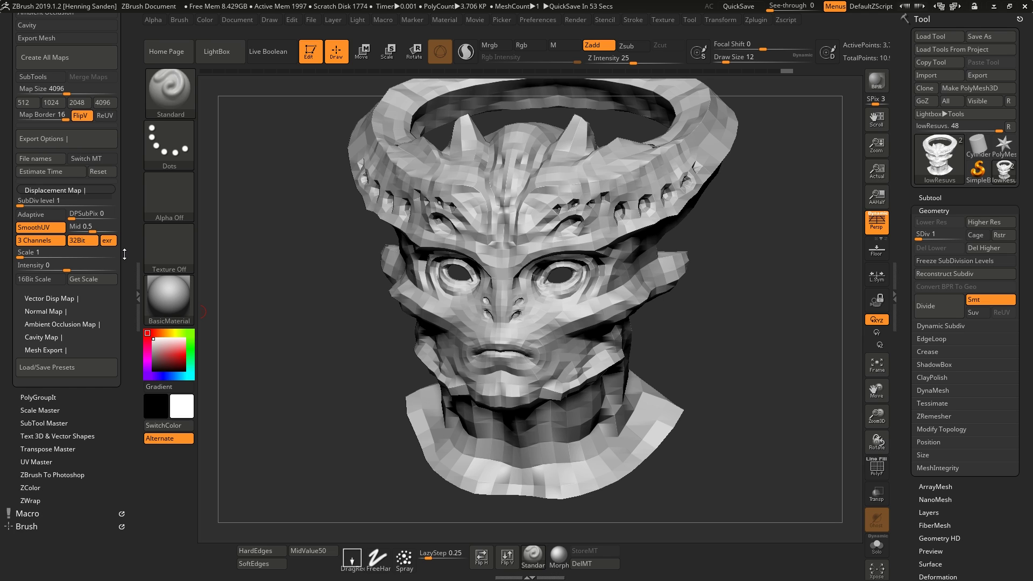
scroll(64, 258, "up", 2)
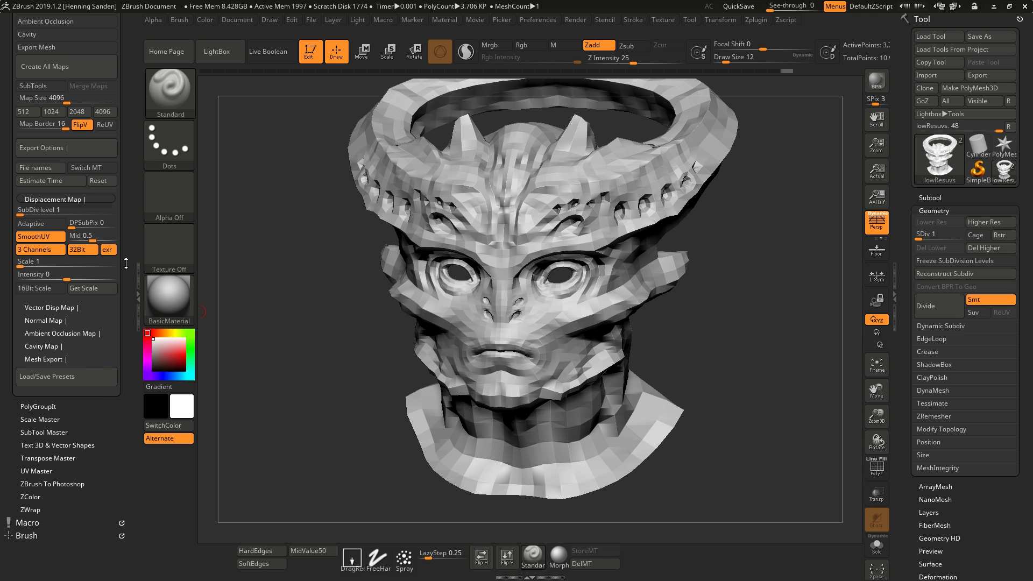
scroll(86, 258, "up", 3)
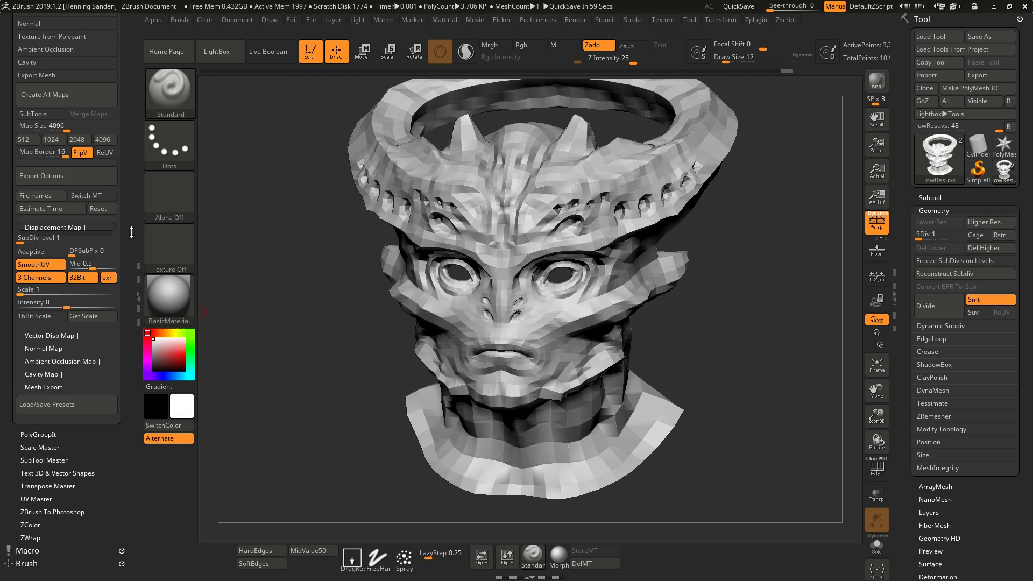
scroll(70, 215, "up", 2)
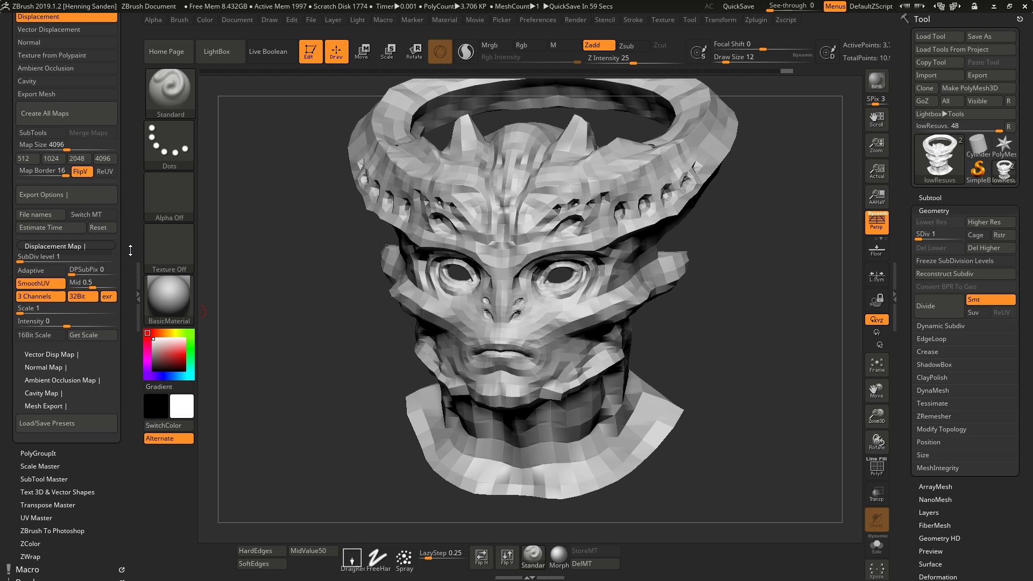
left_click(48, 115)
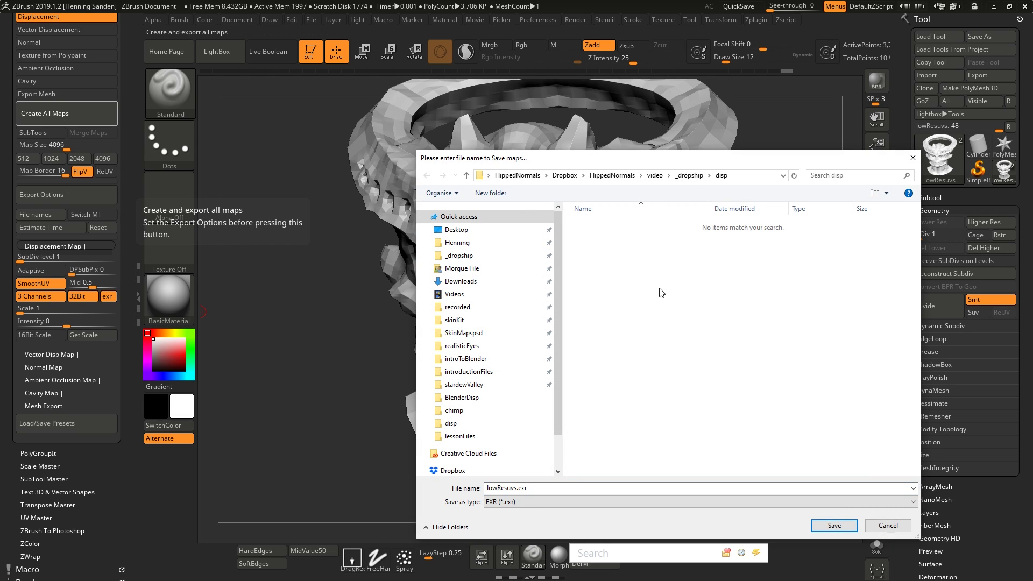
key("alt+d")
key("ctrl+v")
key("Return")
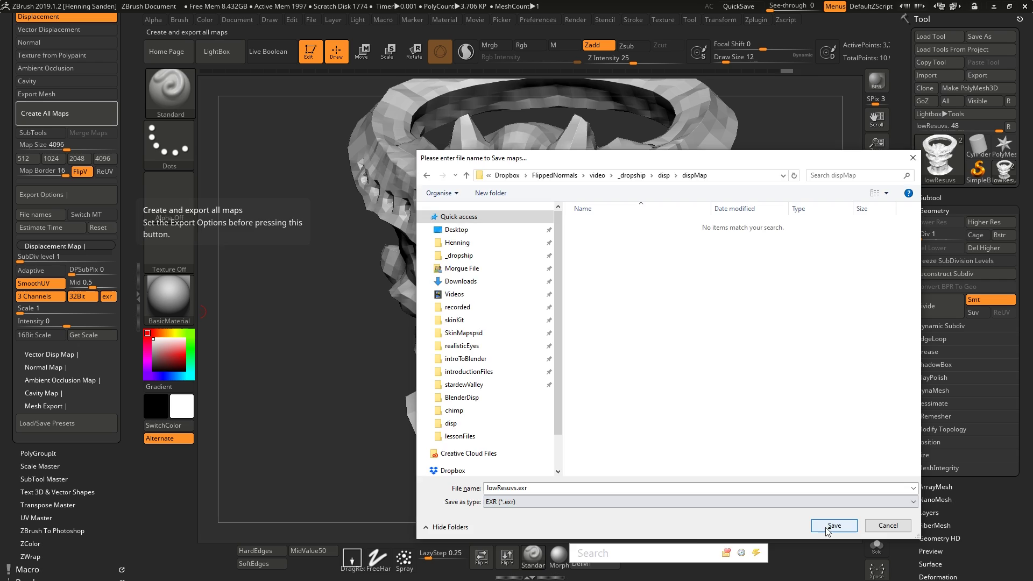
left_click(829, 527)
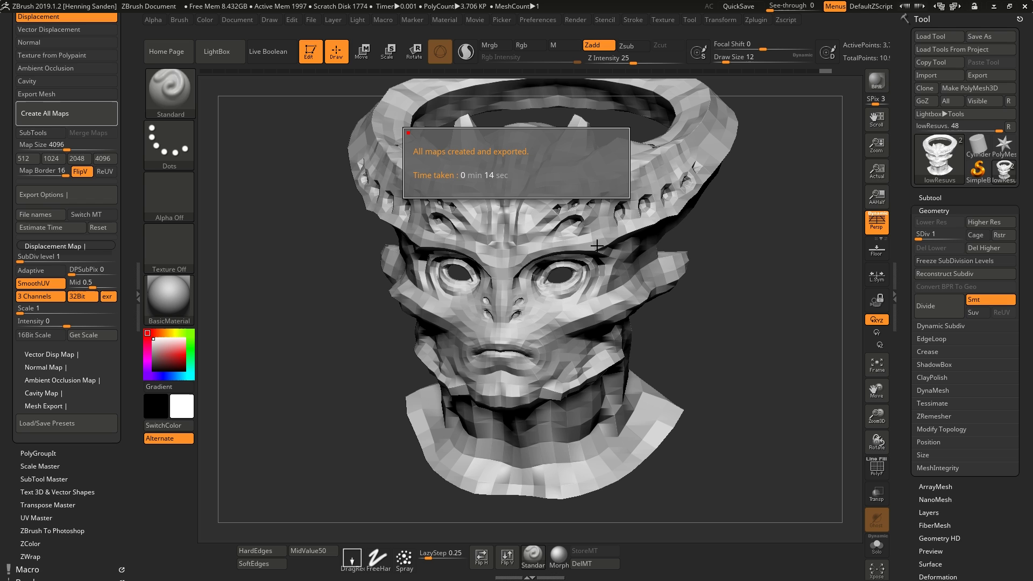
Step: Switch to a new File Explorer window and go to the dispMap folder
key("super+e")
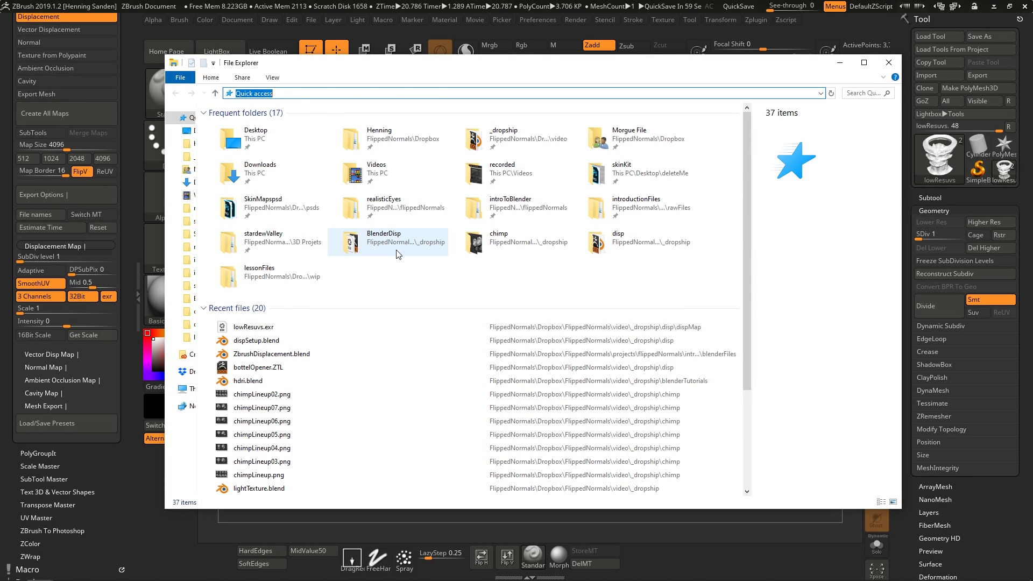
key("alt+d")
key("ctrl+v")
key("Return")
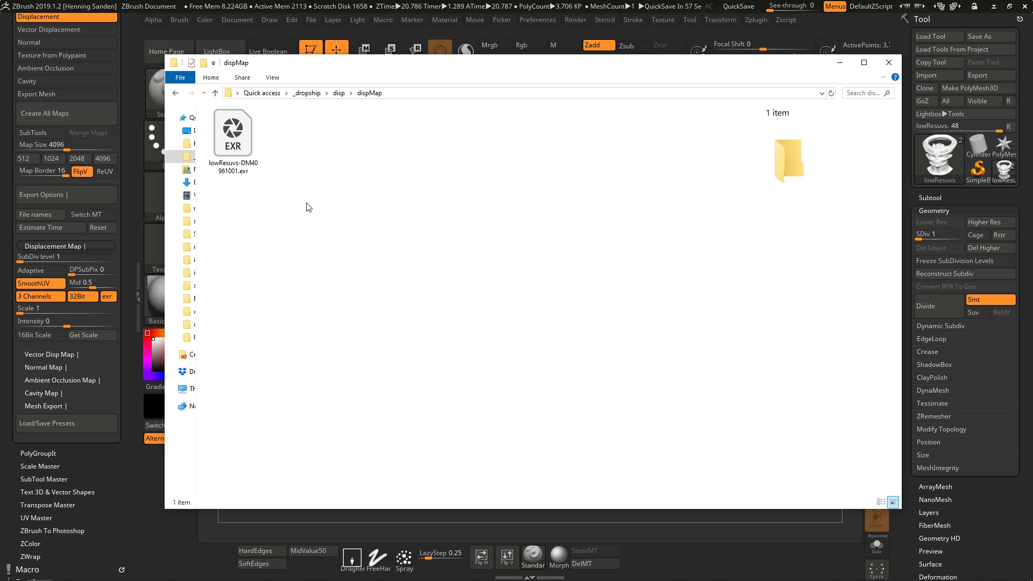
left_click_drag(395, 70, 442, 83)
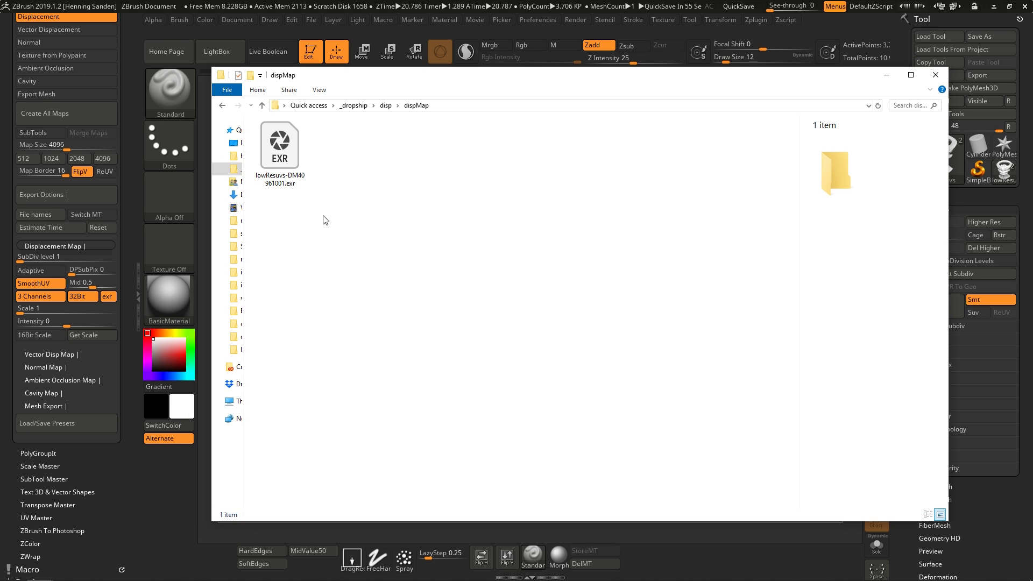
Step: Rename the exported EXR displacement map to disp_1001.exr
left_click(282, 184)
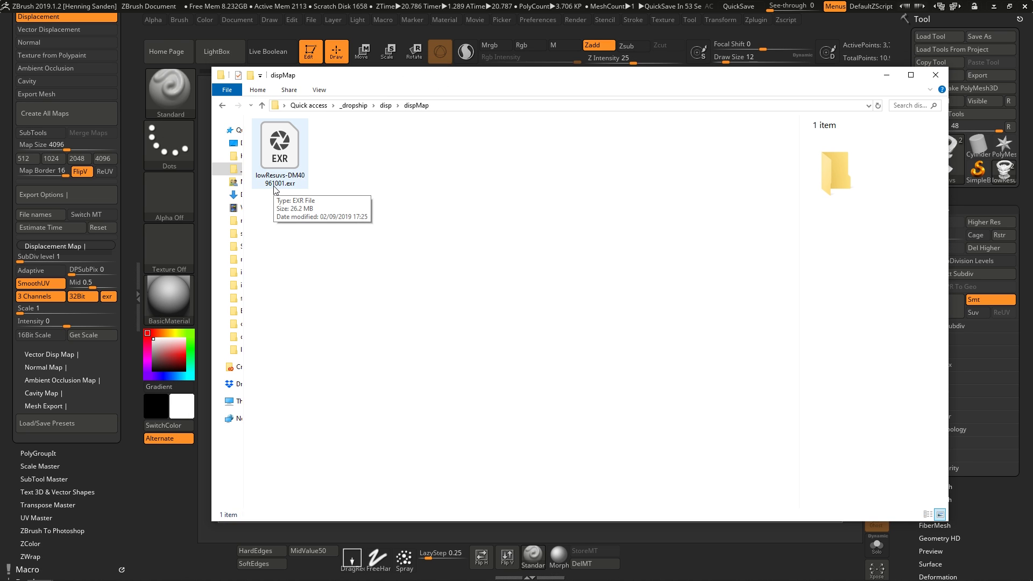
right_click(297, 182)
key("Escape")
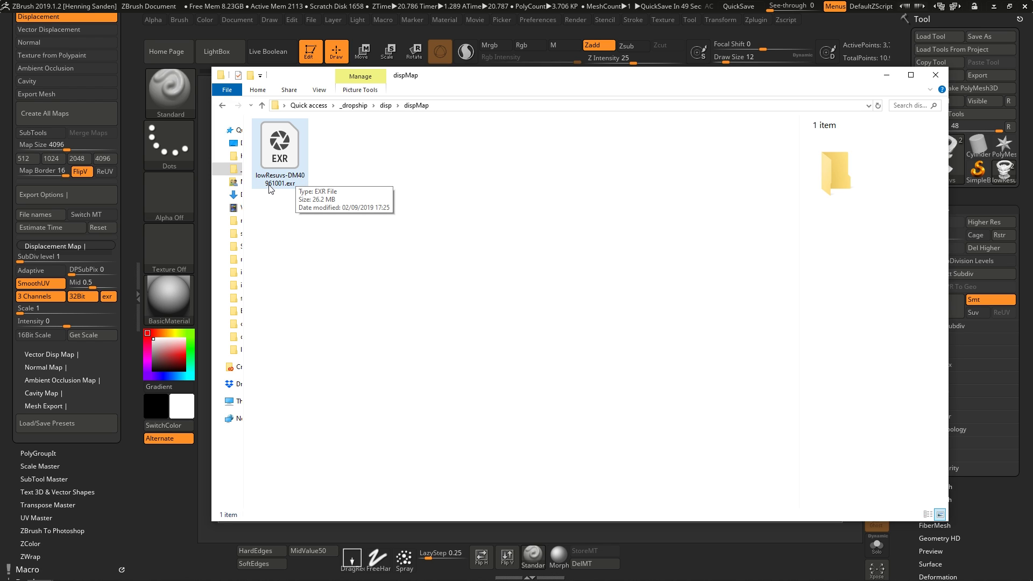
left_click(274, 186)
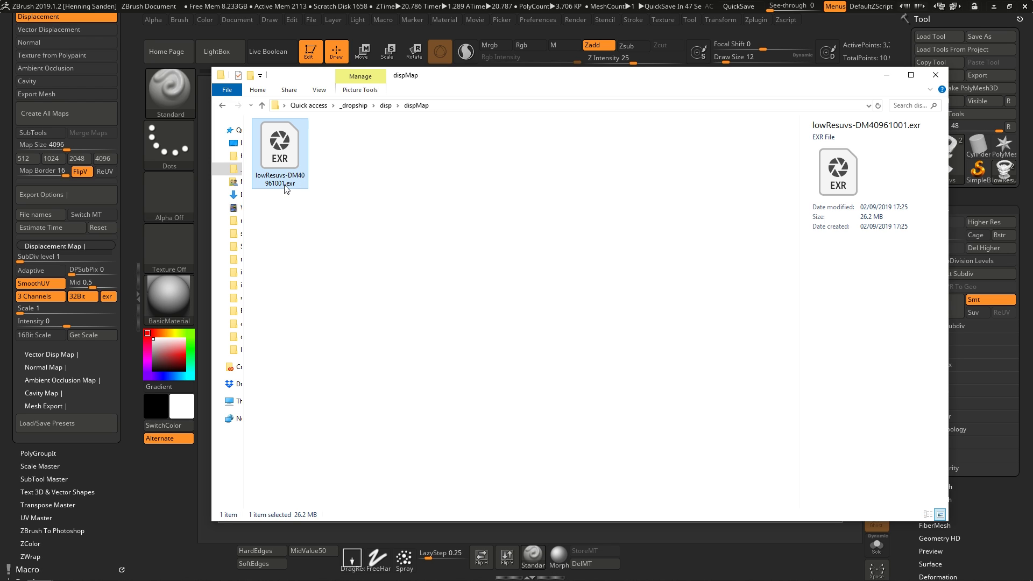
left_click(285, 183)
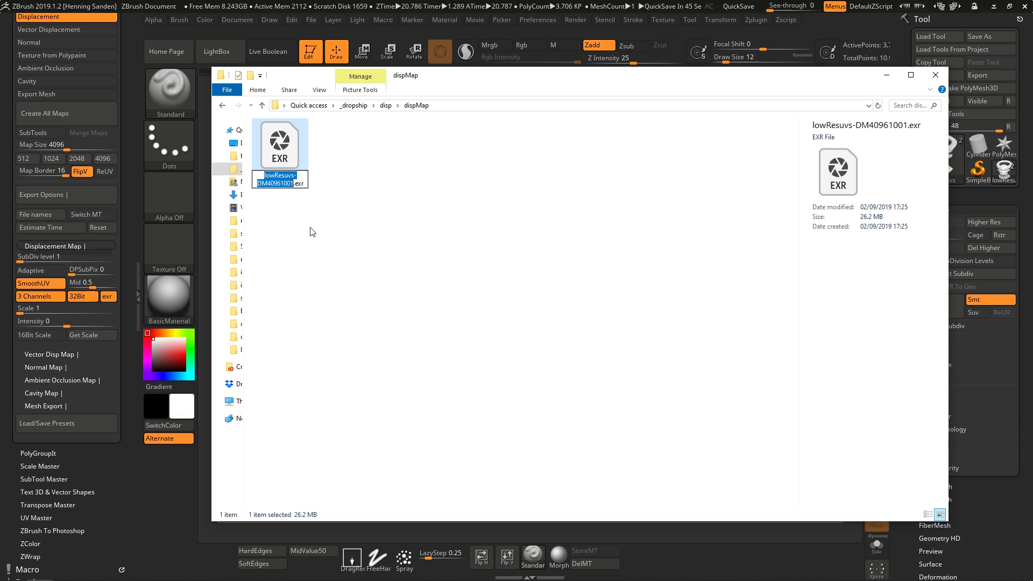
type("disp")
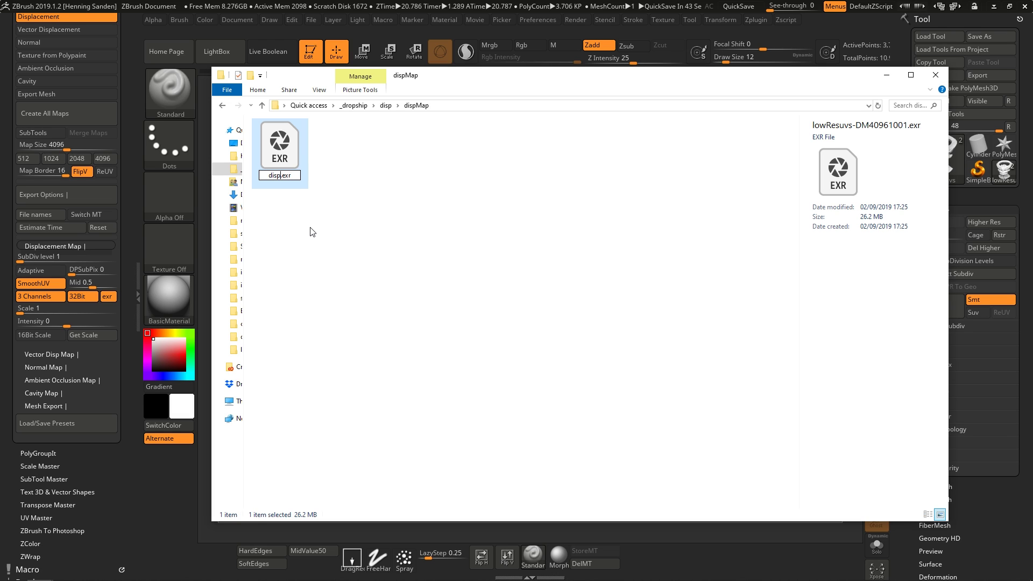
type("_1001")
left_click(311, 233)
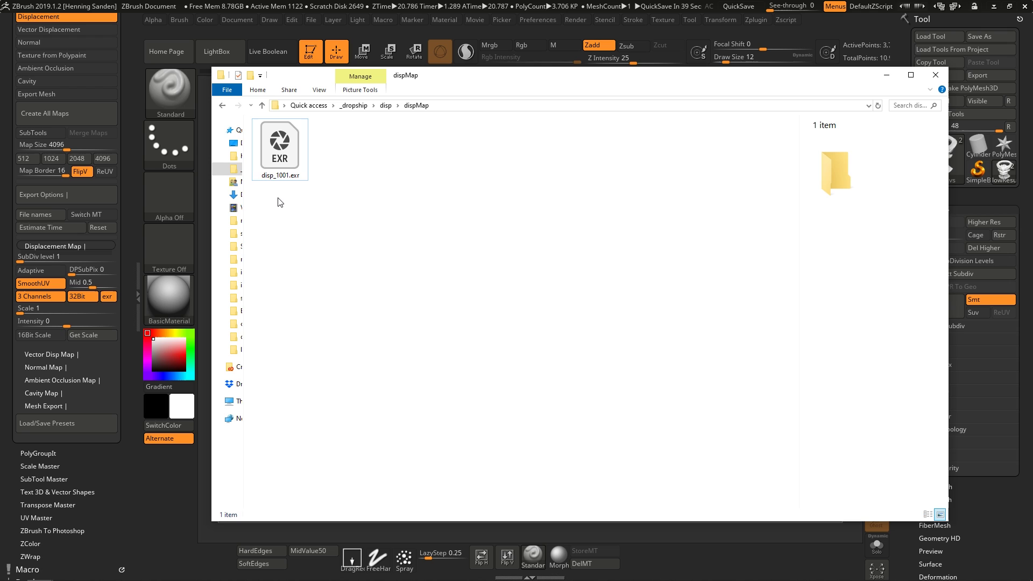
Step: Copy the full path of the dispMap folder and return to ZBrush
key("alt+d")
key("ctrl+c")
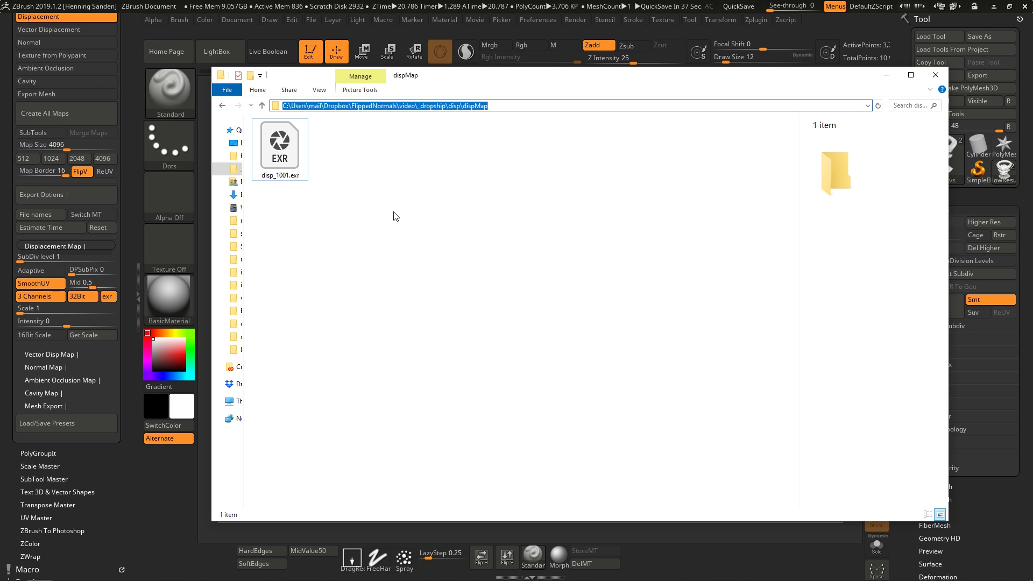
key("Escape")
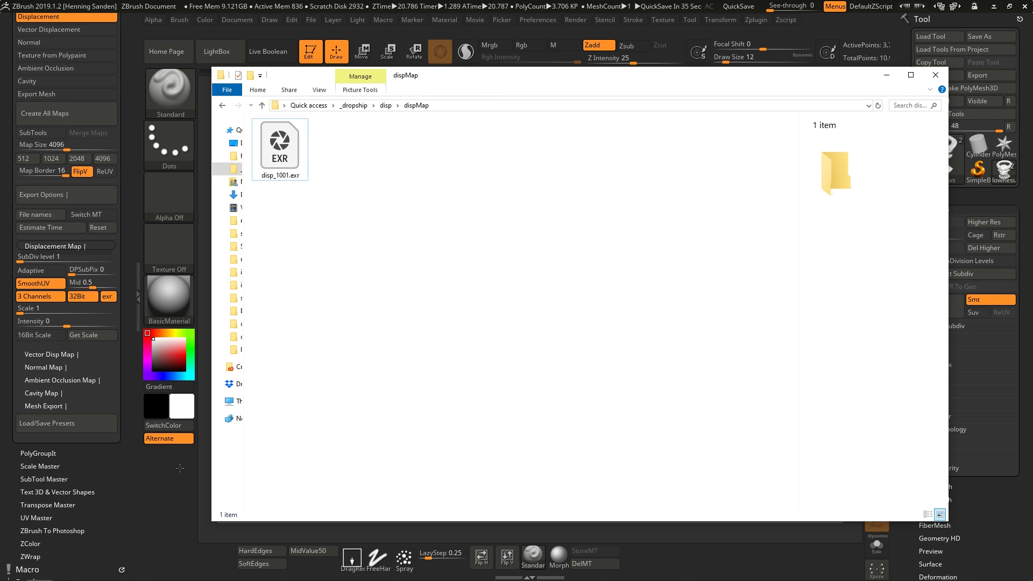
key("alt+Tab")
key("alt+Tab")
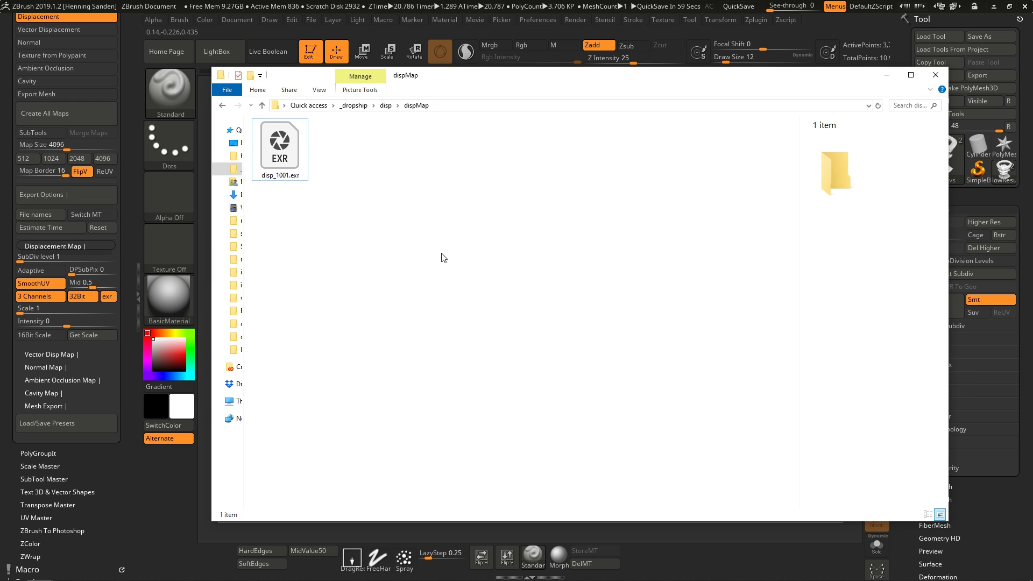
key("alt+Tab")
Step: Export the head mesh at its lowest subdivision level as lowResuvs.obj into the dispMap folder
right_click_drag(432, 248, 485, 286)
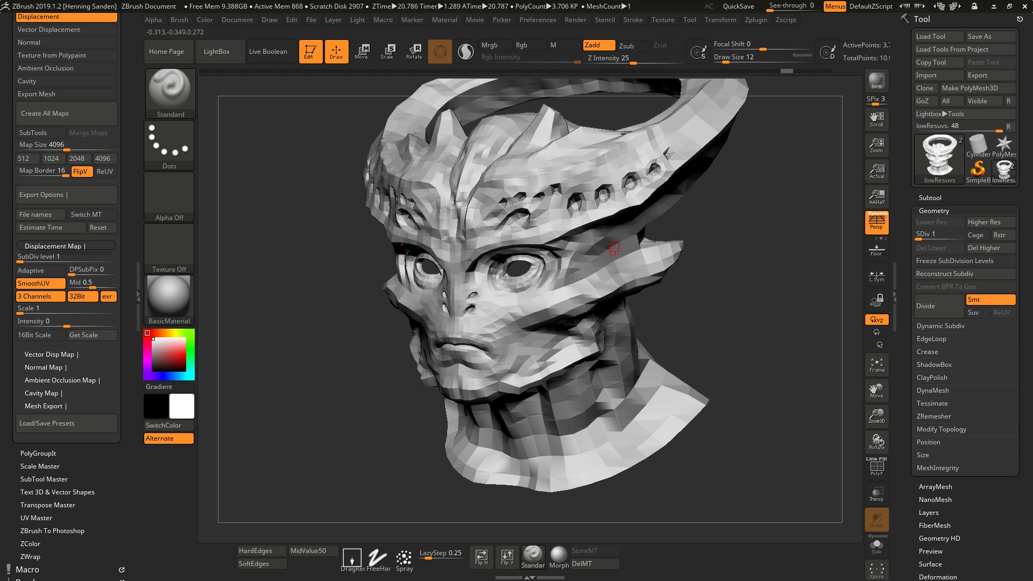
right_click_drag(615, 249, 588, 261)
key("shift")
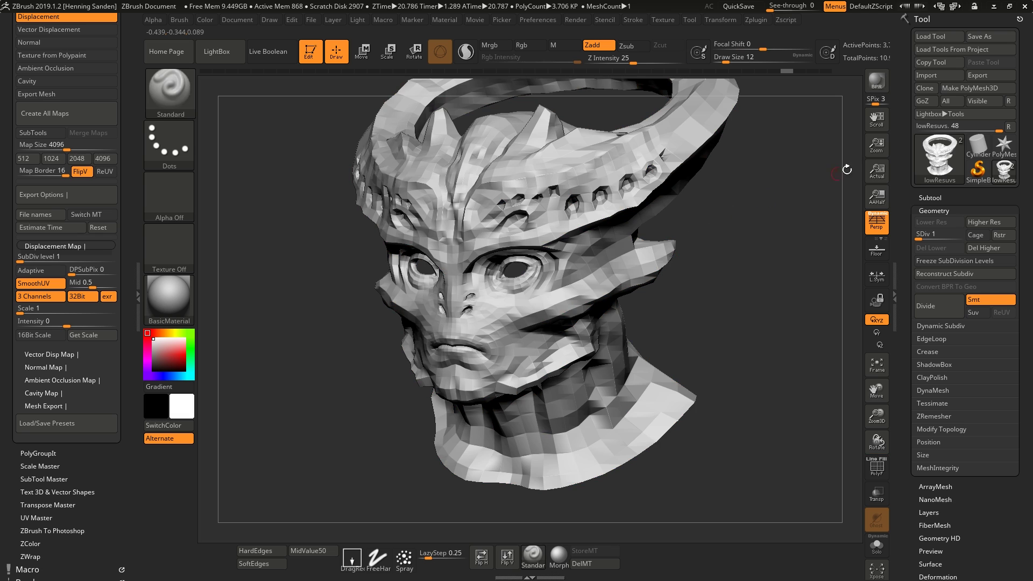
left_click(977, 75)
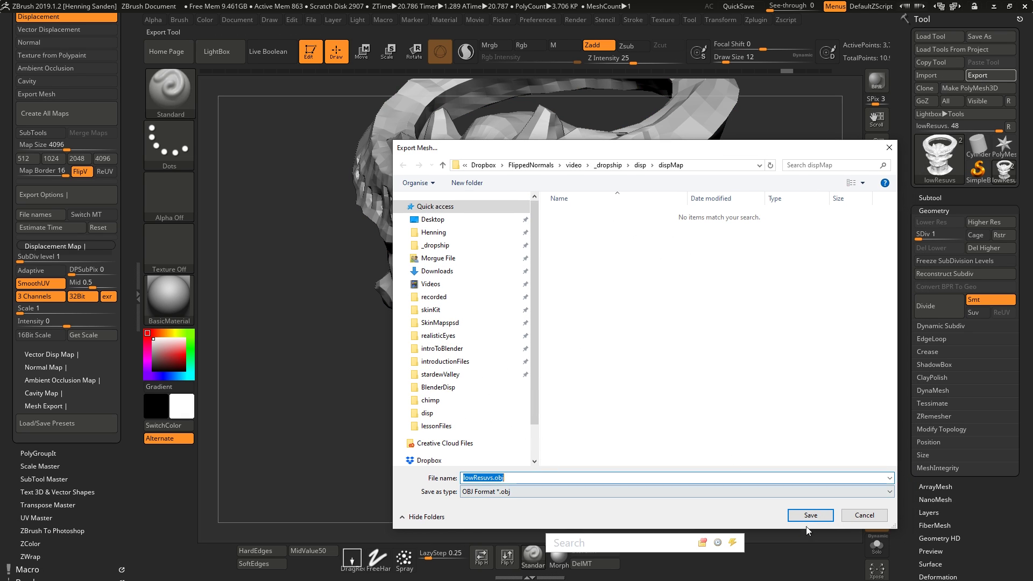
left_click(810, 515)
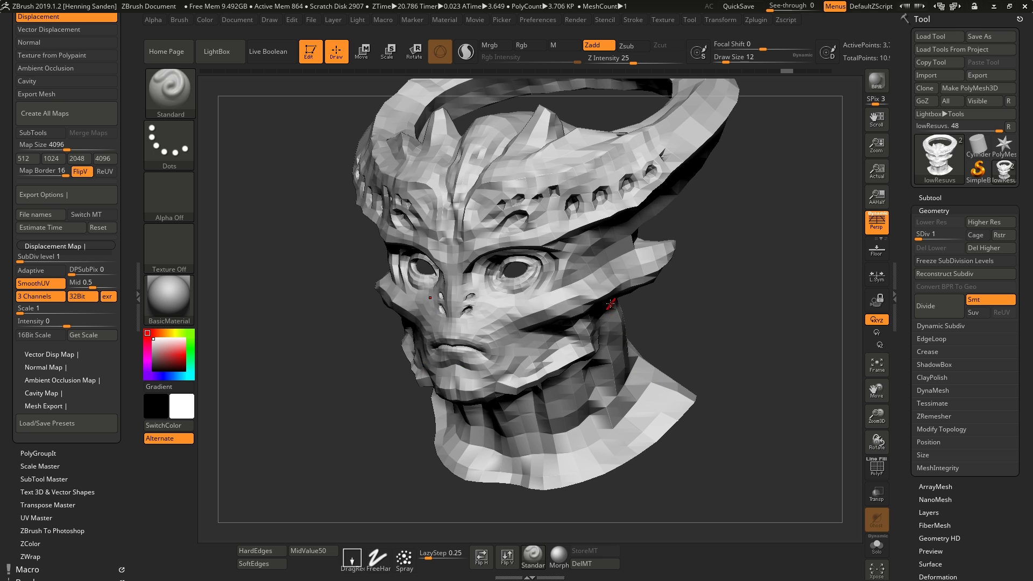
Step: Switch to Blender and import the Wavefront file lowResuvs.OBJ from the dispMap folder
key("alt+Tab")
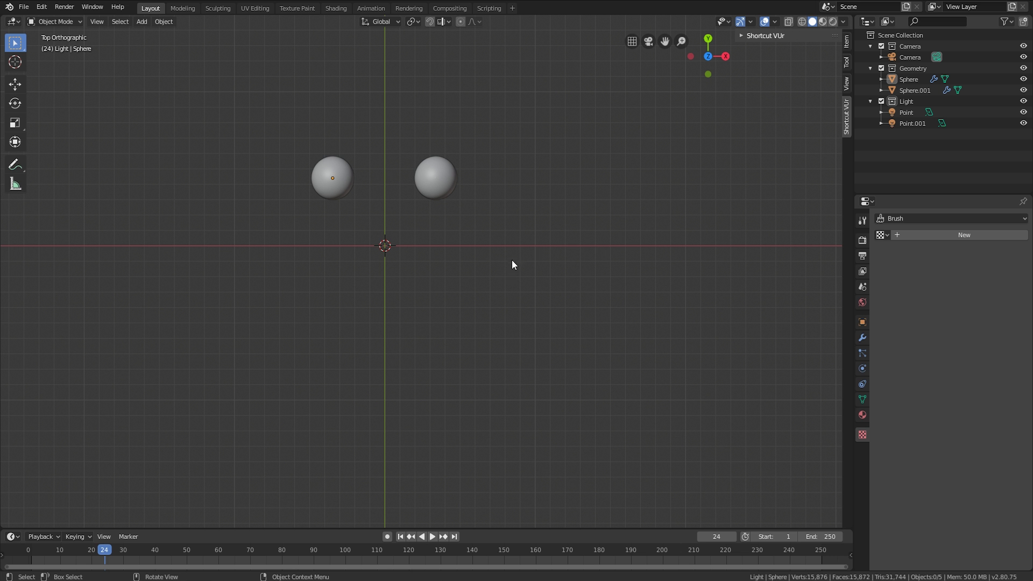
middle_click_drag(511, 260, 108, 57)
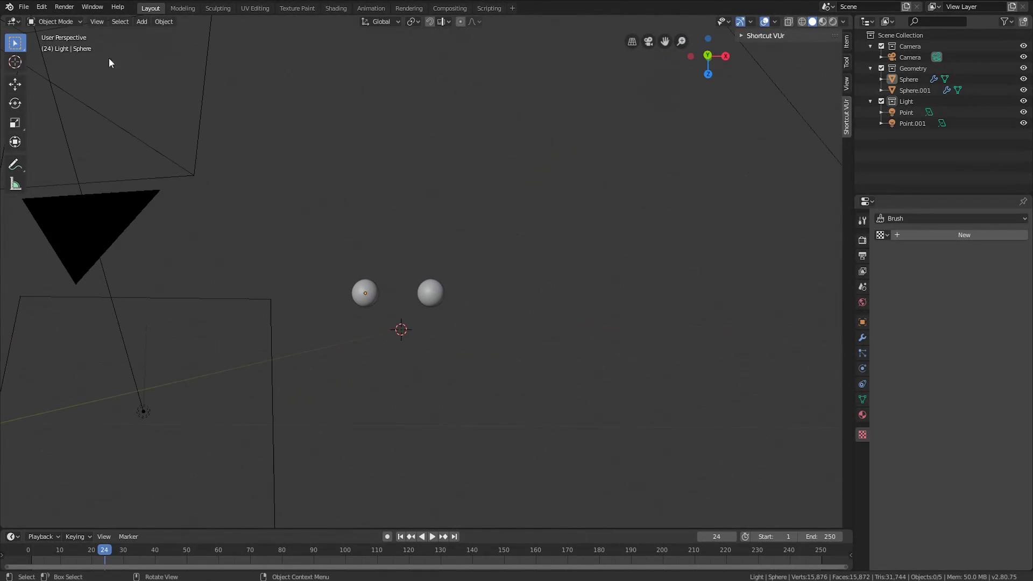
left_click(23, 6)
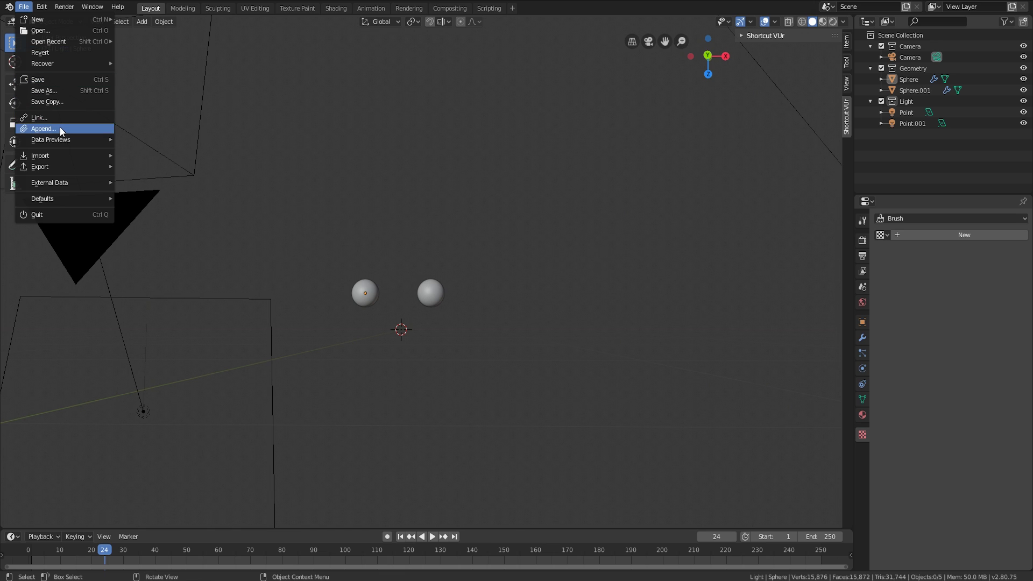
mouse_move(51, 155)
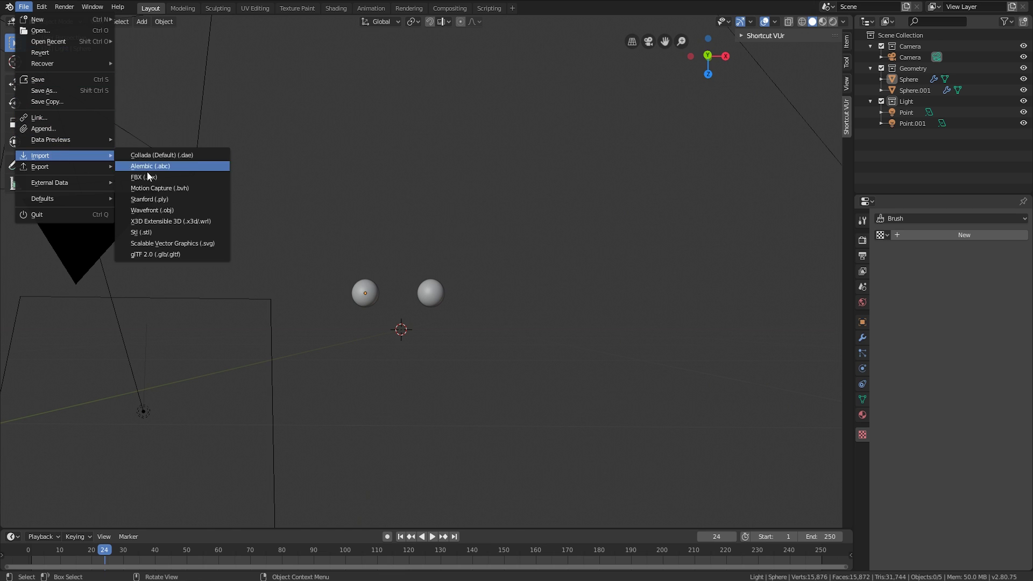
left_click(179, 210)
left_click(330, 34)
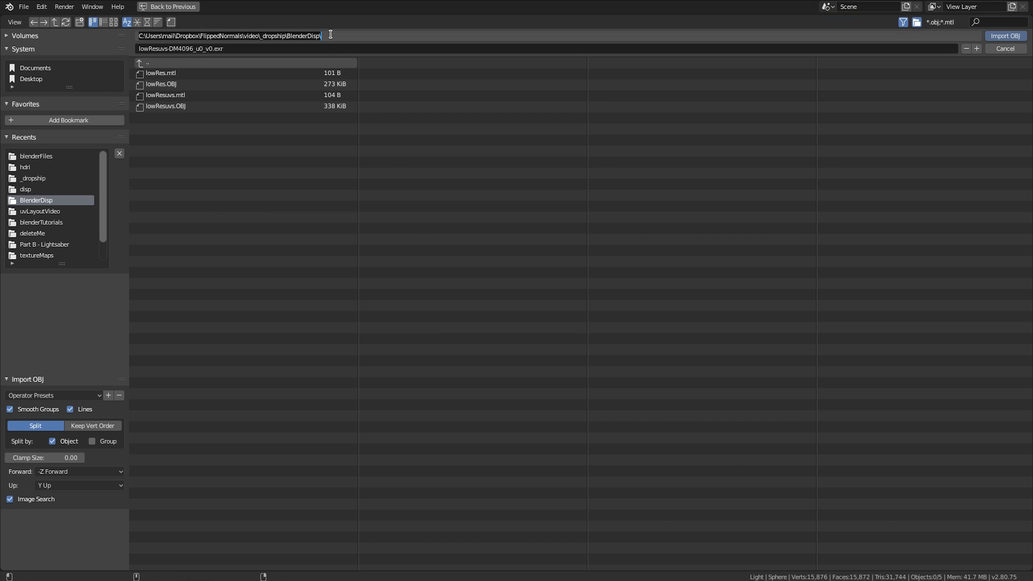
key("ctrl+v")
key("Return")
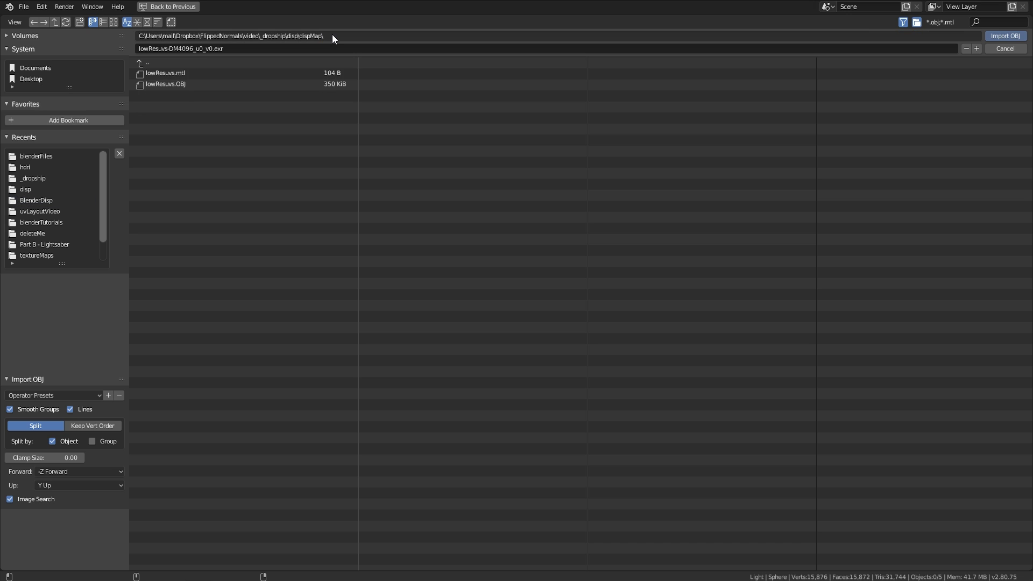
left_click(196, 87)
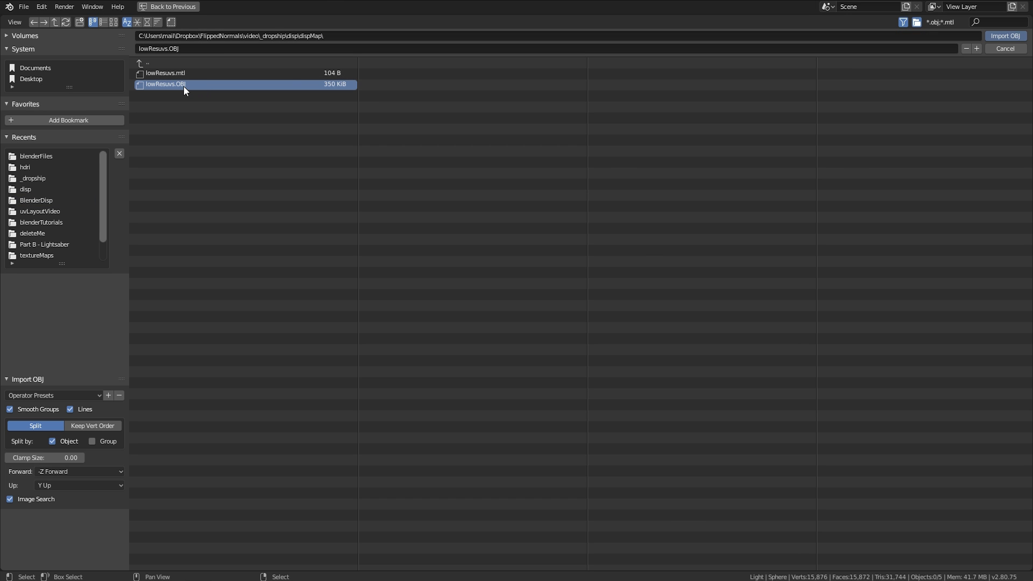
left_click(1009, 39)
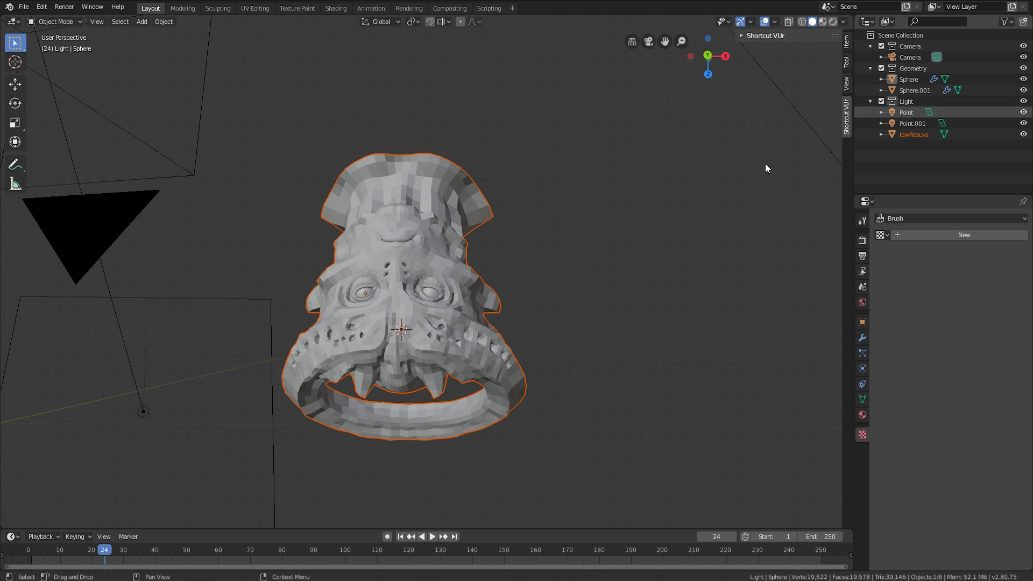
Step: Move the lowResuvs object from the Light collection into the Geometry collection and rename it head
middle_click_drag(765, 163, 482, 254)
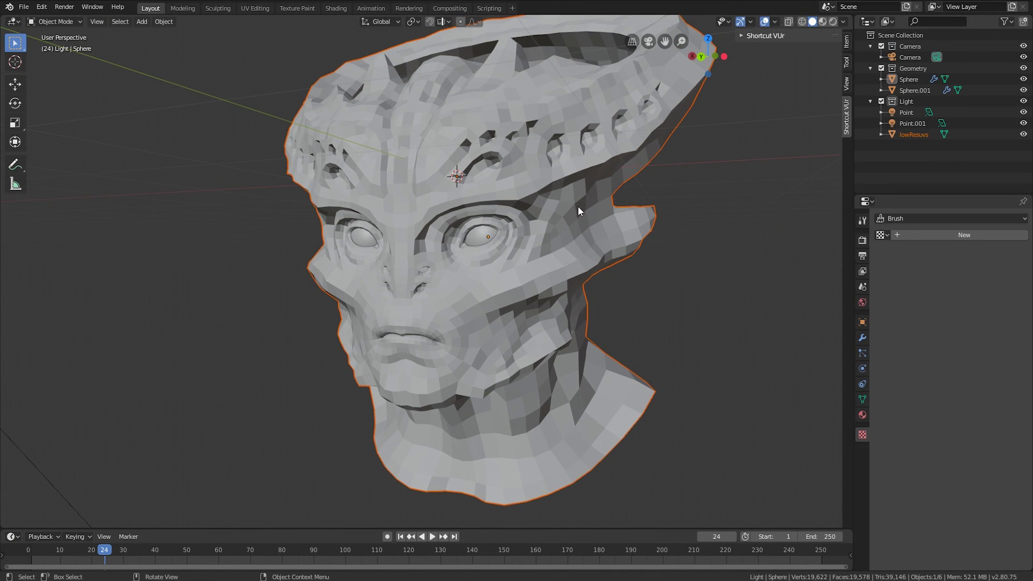
left_click_drag(916, 132, 916, 66)
left_click(870, 69)
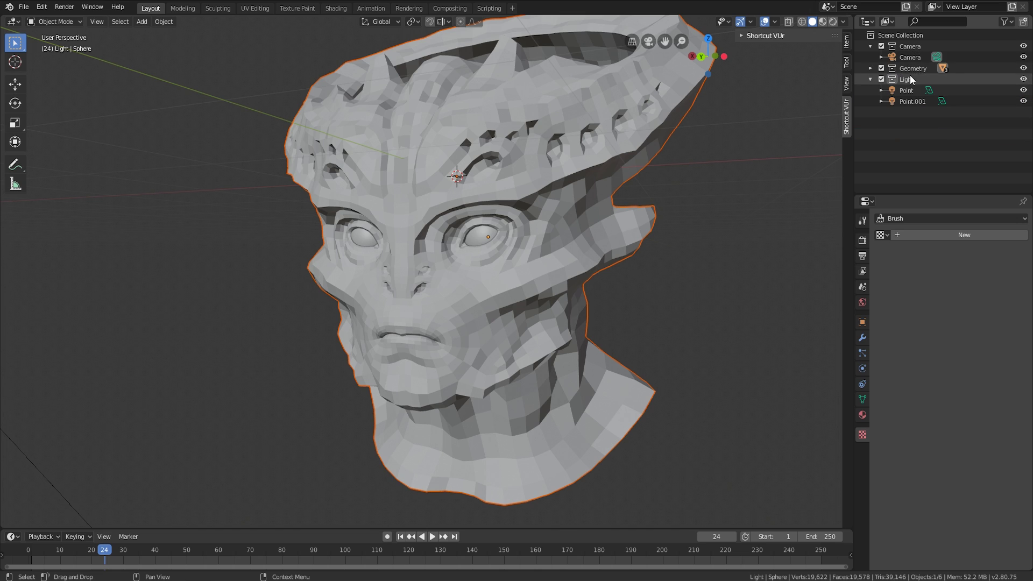
left_click(871, 68)
double_click(919, 102)
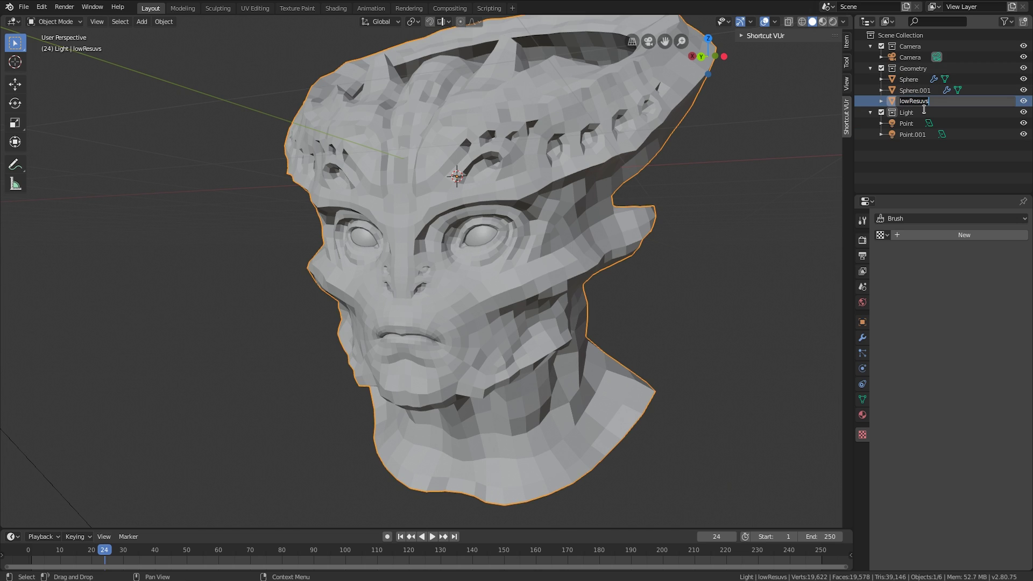
type("head")
key("Return")
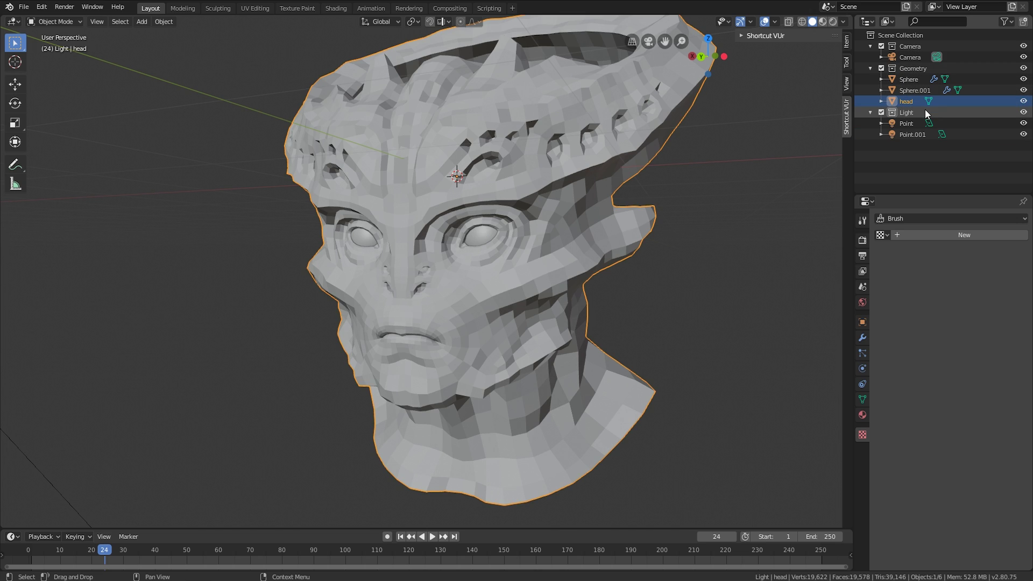
Step: Add a Catmull-Clark Subdivision Surface modifier to the head with the viewport level set to 2
middle_click_drag(500, 269, 526, 267)
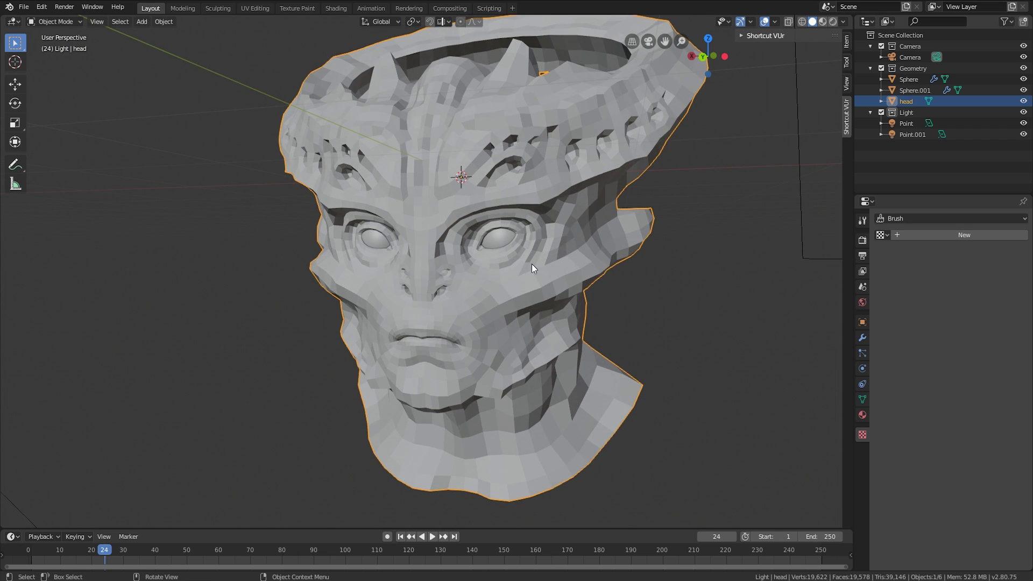
left_click(862, 338)
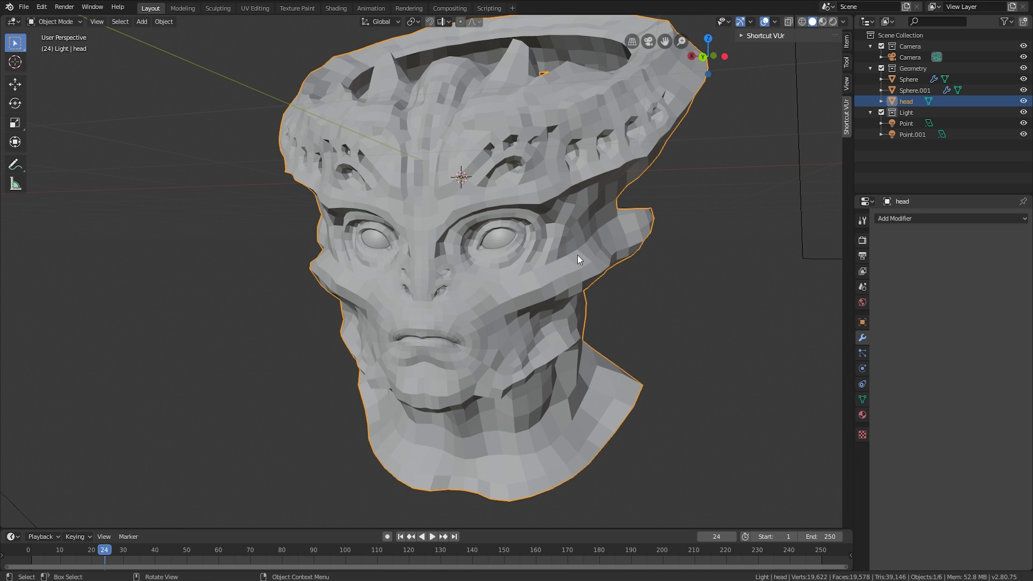
key("ctrl")
key("ctrl+3")
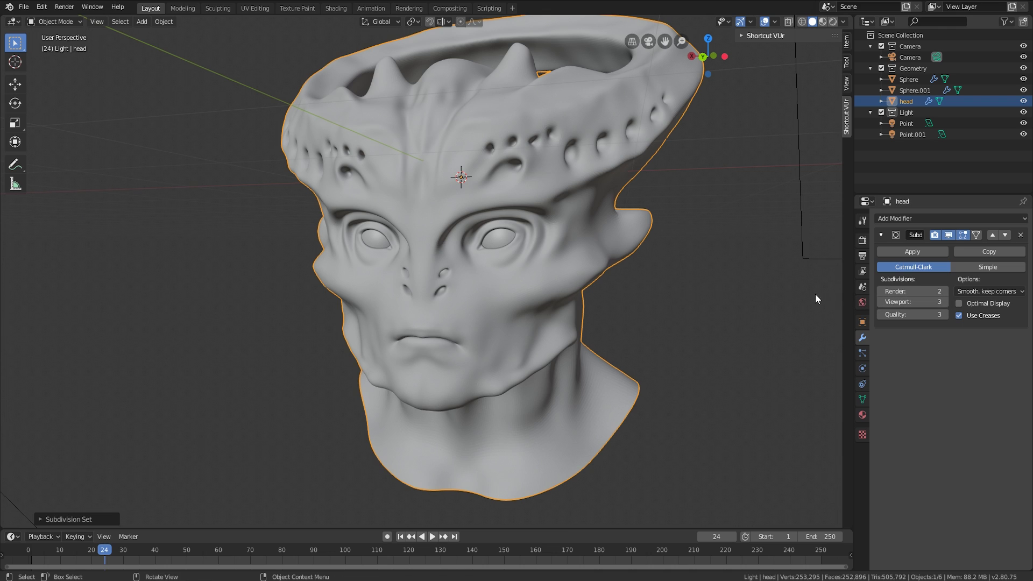
left_click(880, 302)
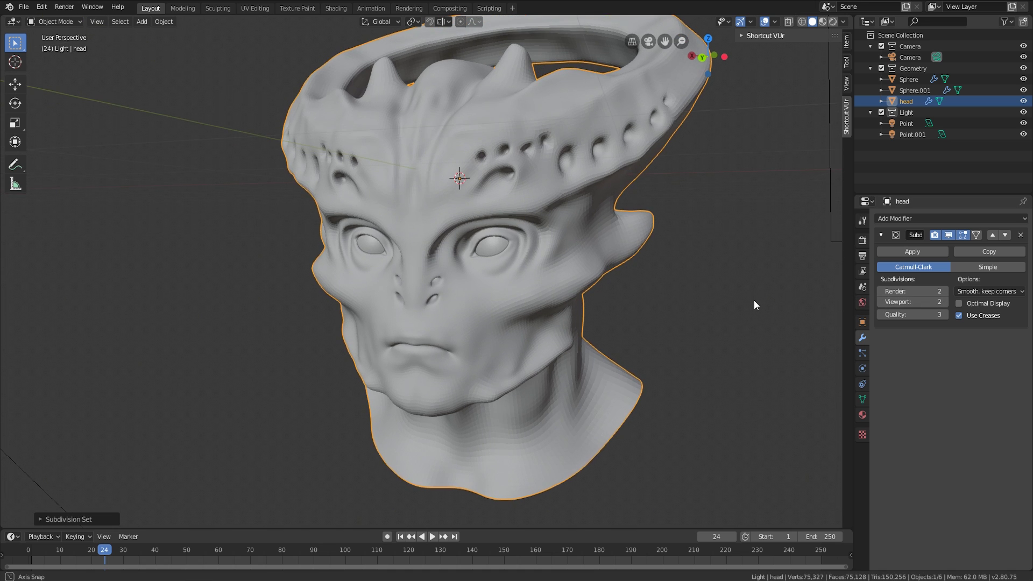
Step: Apply smooth shading to the subdivided head mesh
middle_click_drag(744, 297, 606, 268)
scroll(566, 259, "up", 3)
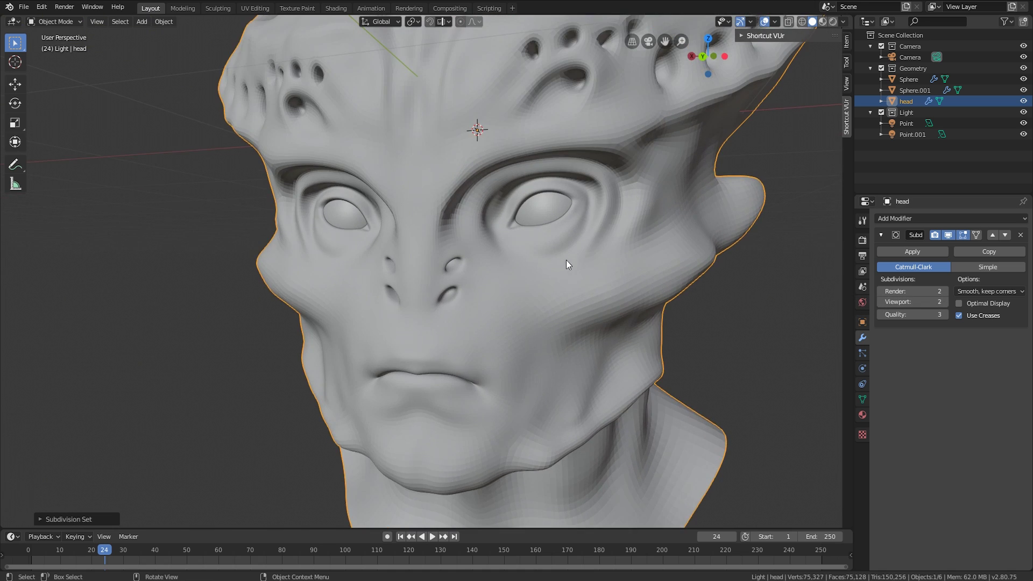
right_click(601, 248)
left_click(600, 249)
scroll(600, 248, "down", 2)
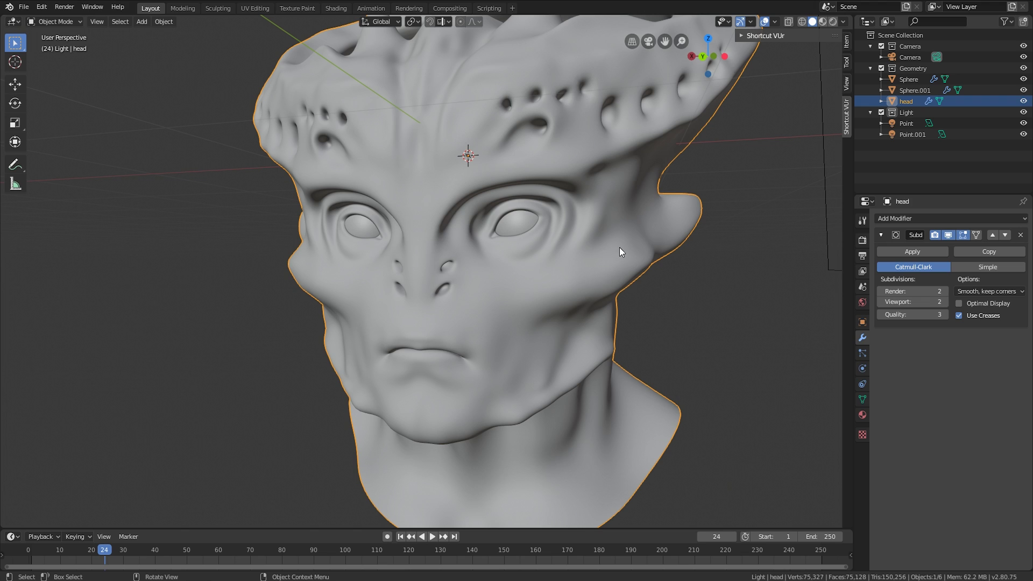
middle_click_drag(618, 251, 604, 254)
right_click(566, 253)
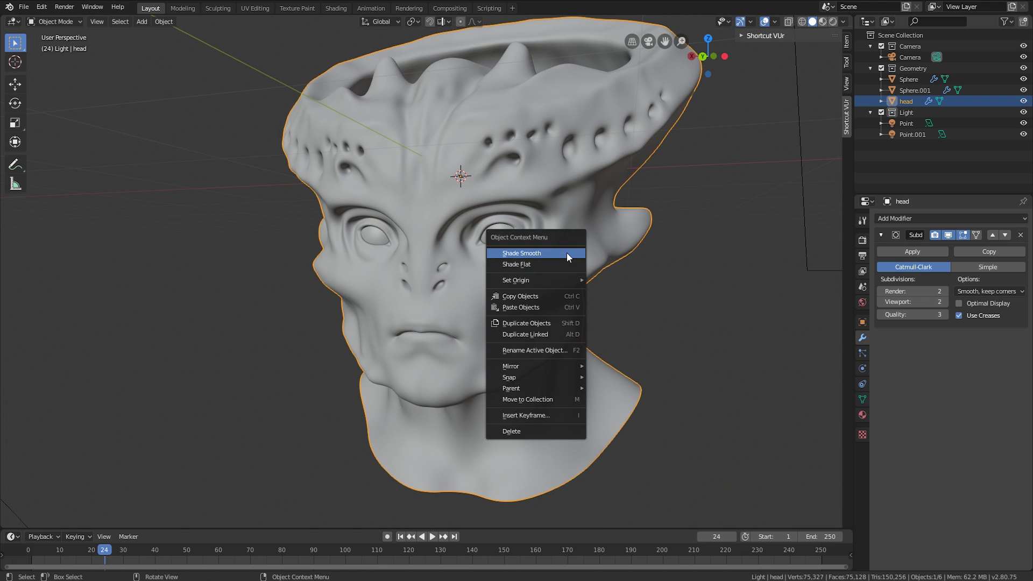
left_click(566, 253)
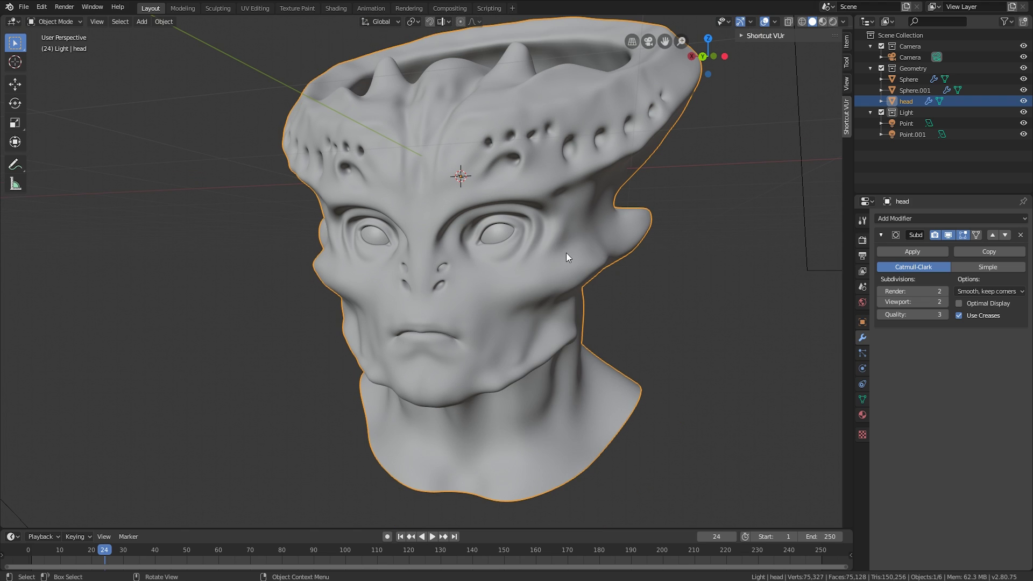
Step: Switch the head to flat shading to compare the surface, and return it to smooth shading
right_click(566, 252)
left_click(555, 262)
scroll(555, 262, "up", 4)
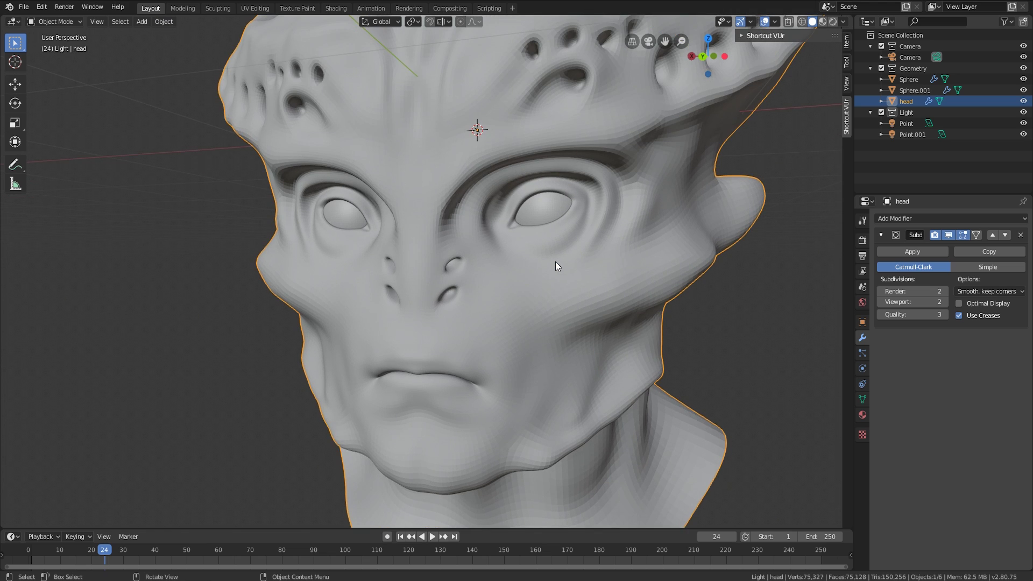
right_click(555, 261)
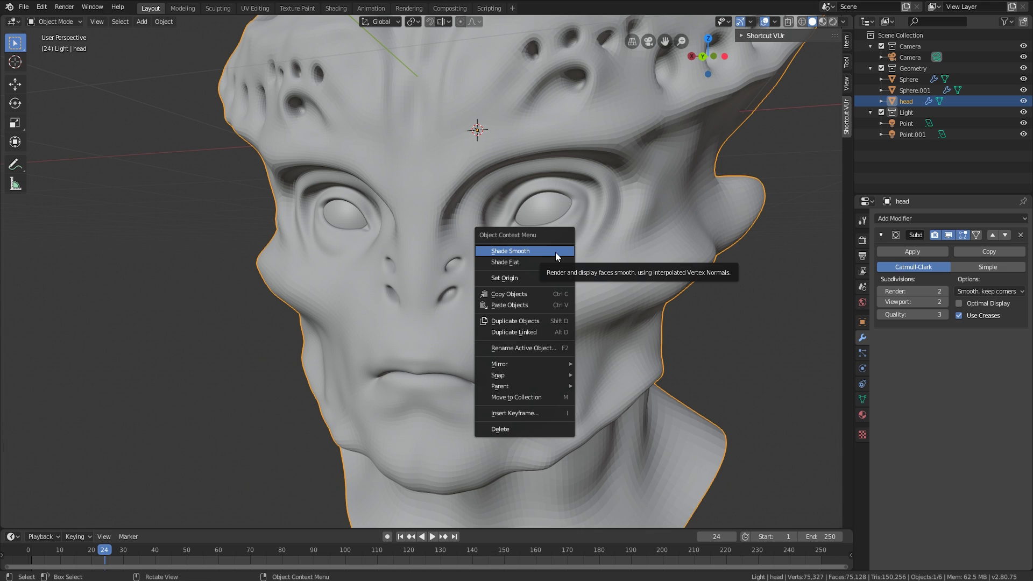
left_click(556, 251)
scroll(557, 252, "down", 4)
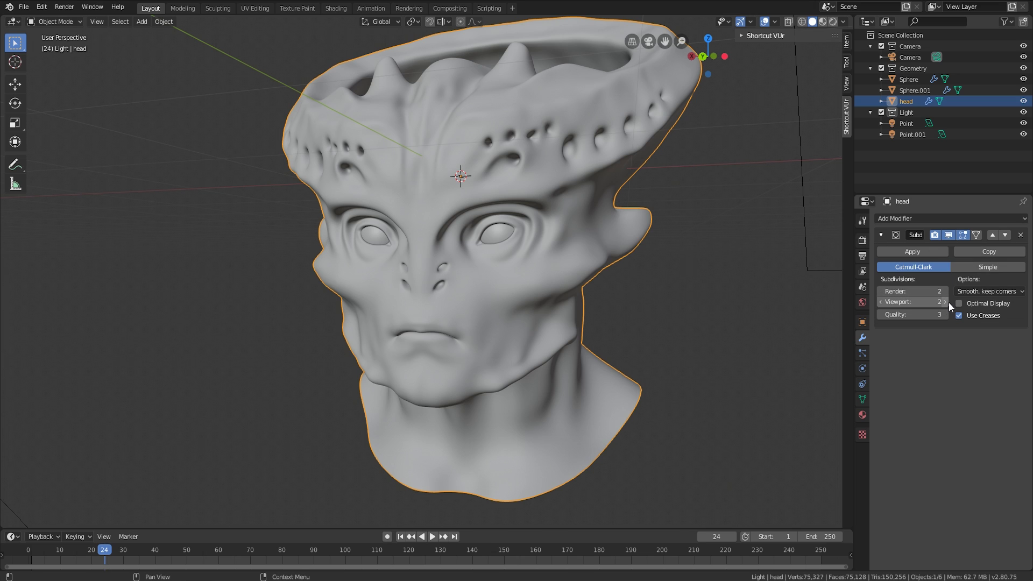
Step: Lower the head's viewport subdivision level to 0 for comparison and restore it to 2
left_click(881, 302)
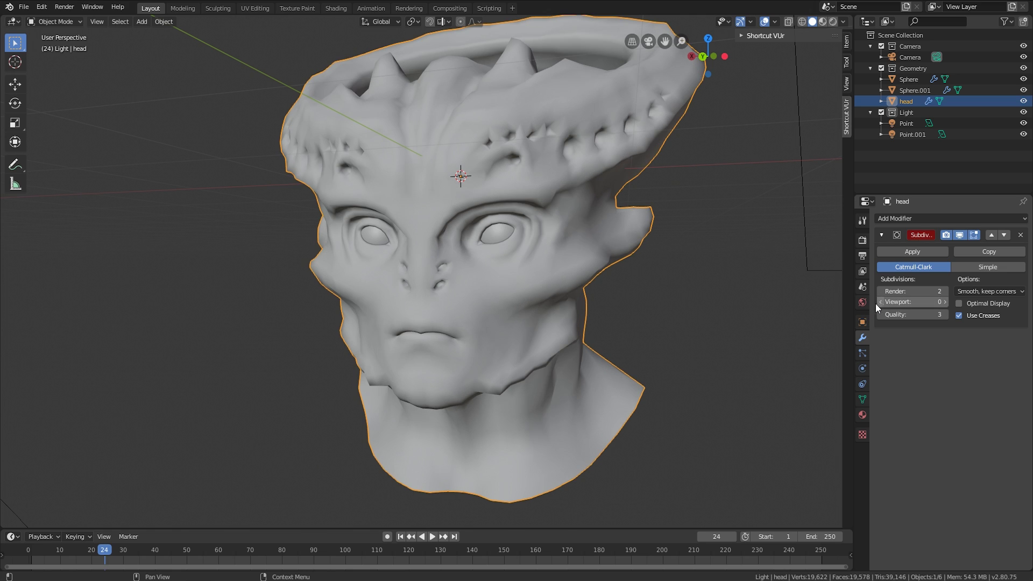
left_click(880, 302)
left_click(944, 302)
left_click(944, 302)
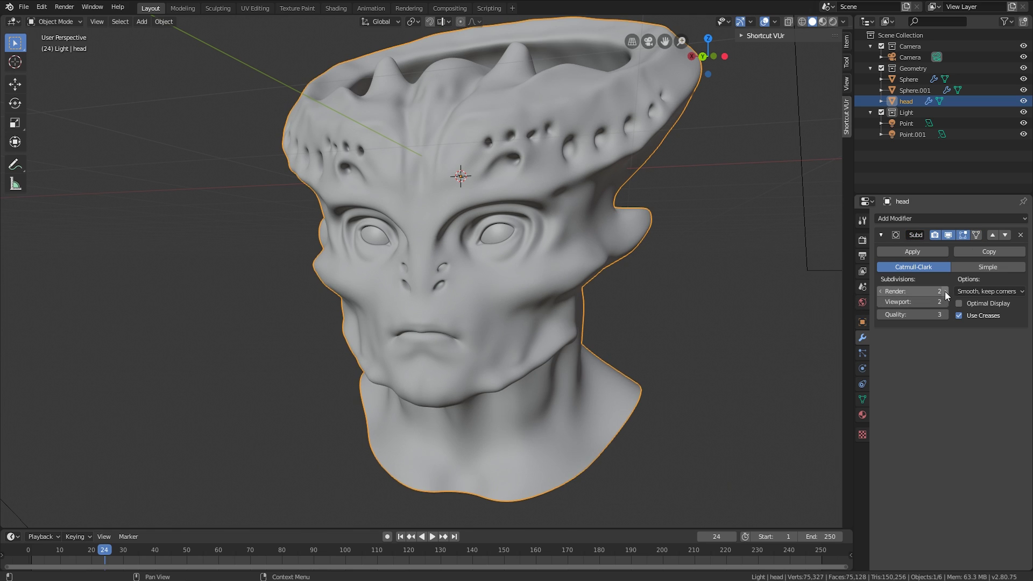
Step: Add a Displace modifier to the head below the Subdivision Surface modifier
left_click(895, 219)
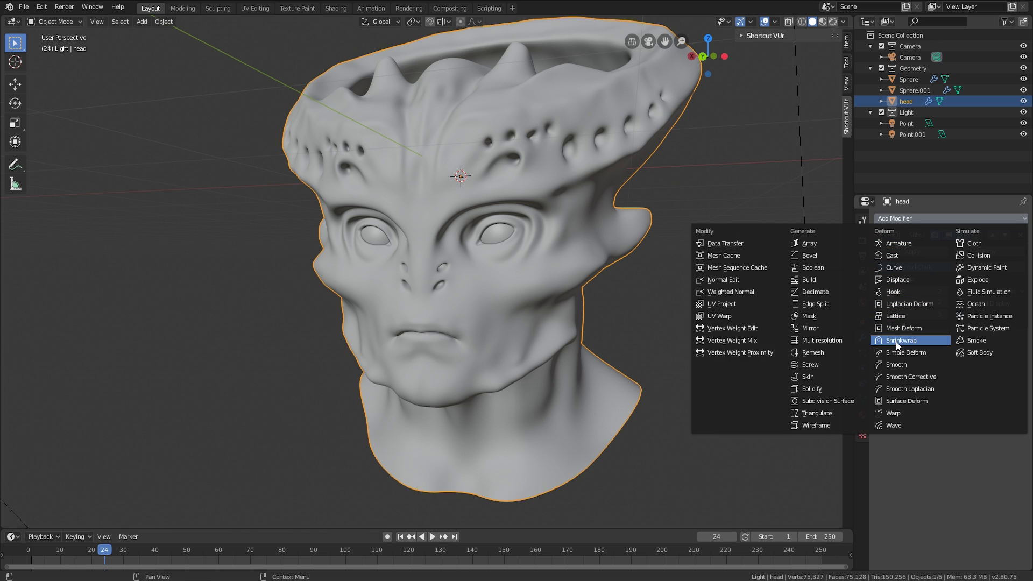
left_click(904, 281)
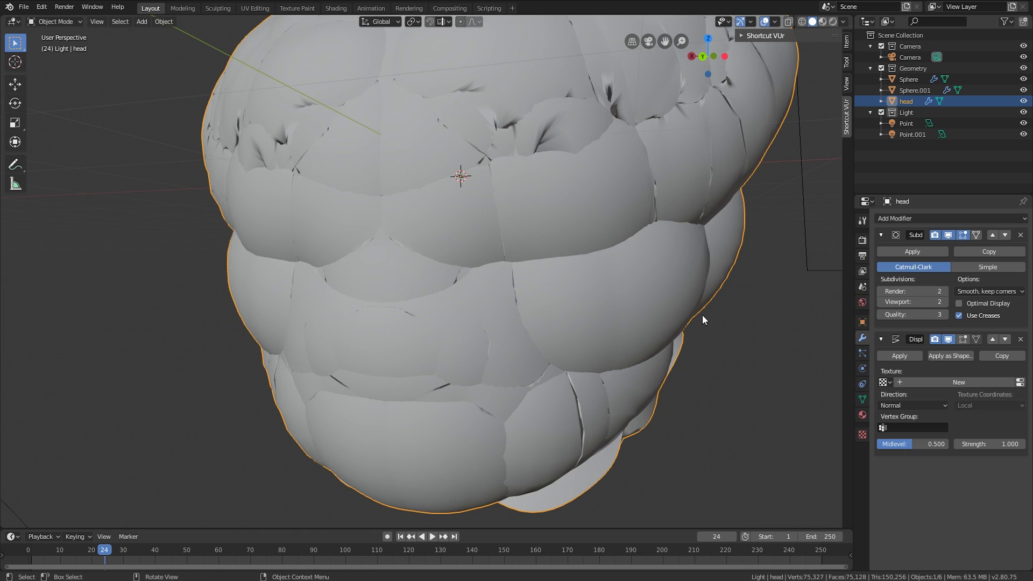
scroll(626, 306, "down", 4)
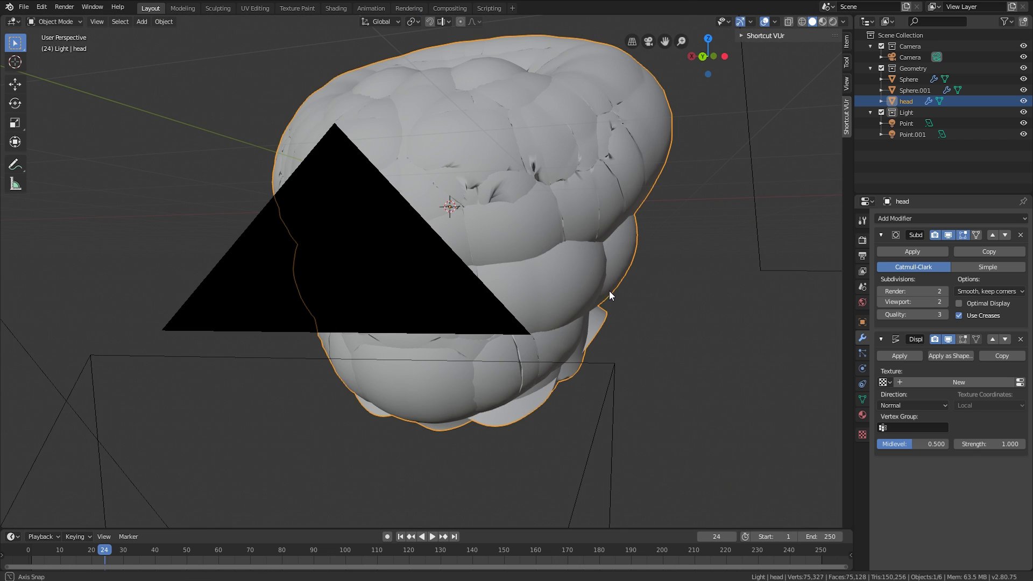
mouse_move(623, 295)
middle_mouse_down()
mouse_move(579, 292)
mouse_move(619, 305)
middle_mouse_up()
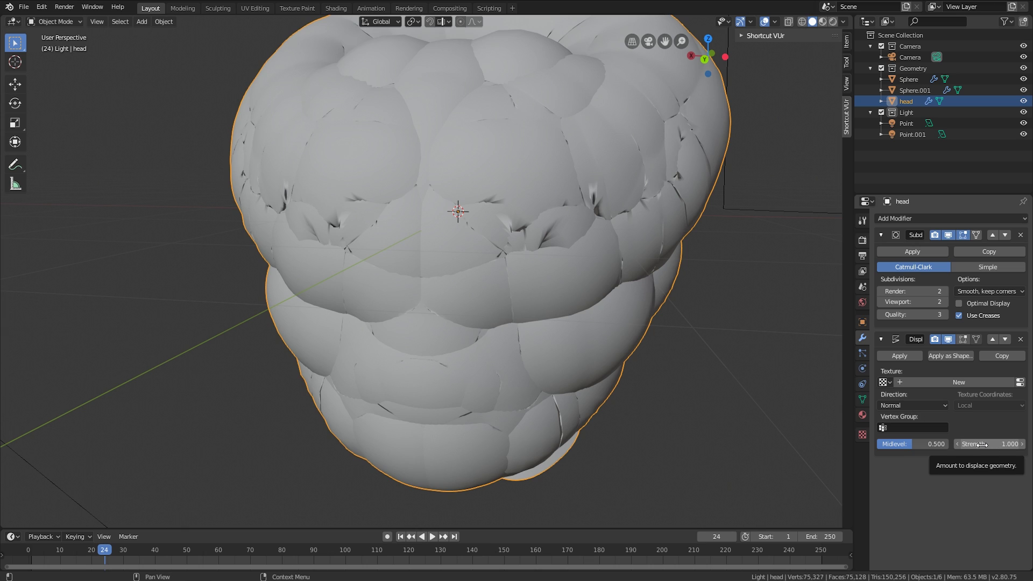
Step: Create a new texture for the Displace modifier and set its texture coordinates to UV
left_click(941, 384)
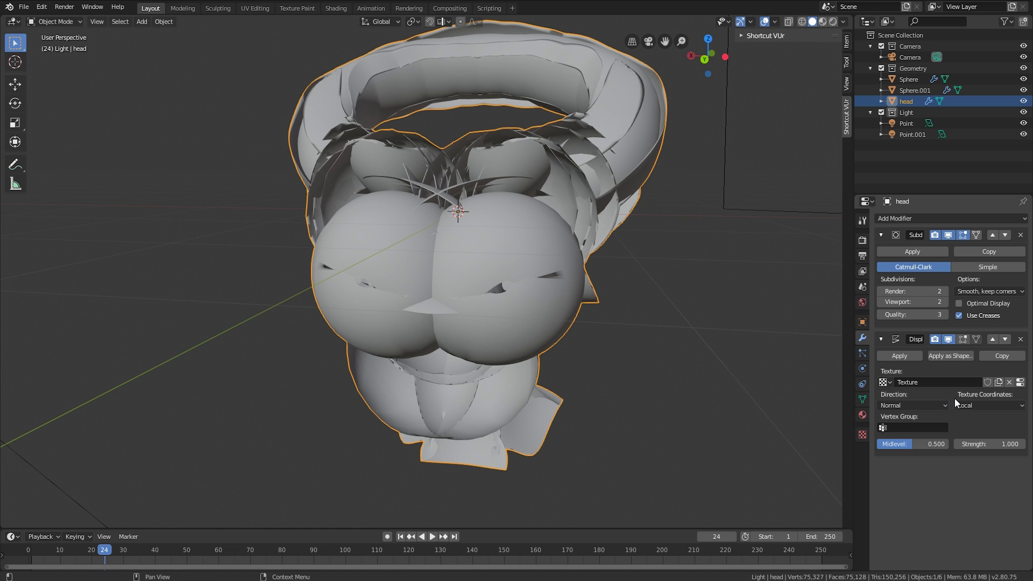
middle_click_drag(699, 366, 640, 366)
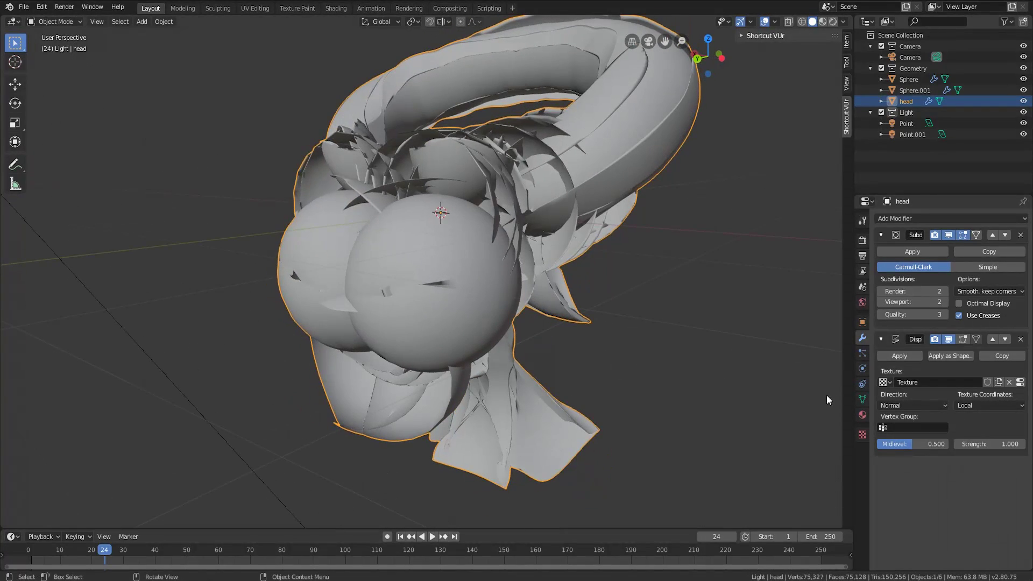
left_click(977, 405)
left_click(960, 454)
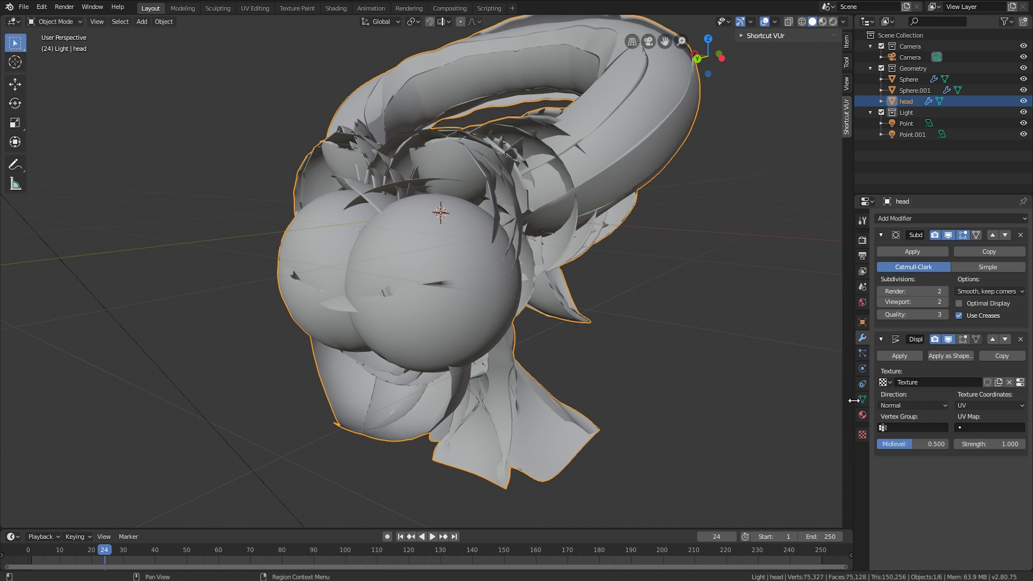
Step: Load disp_1001.exr from the dispMap folder as the displacement texture's image and inspect the displaced head
left_click(862, 435)
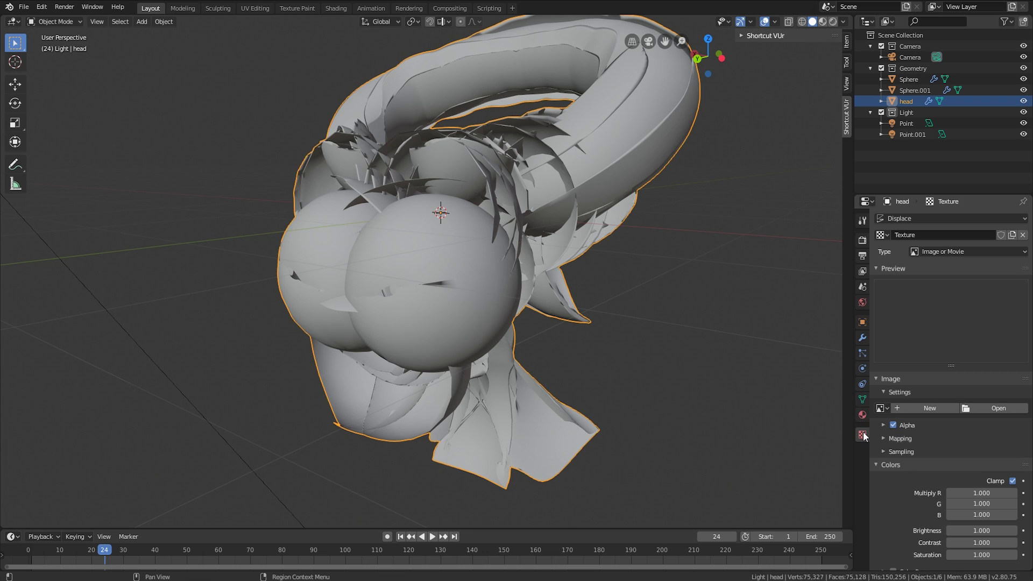
left_click(995, 410)
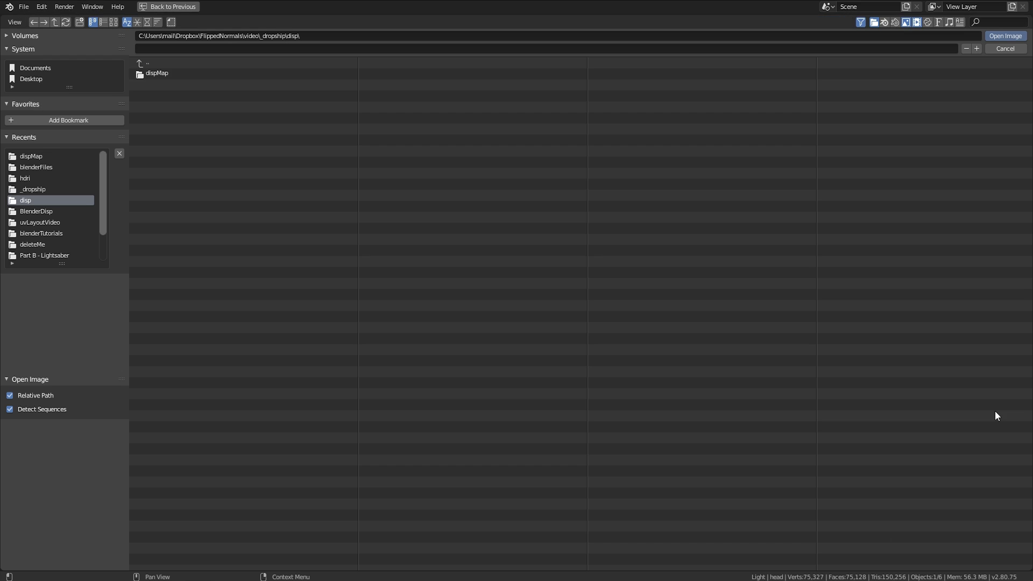
double_click(153, 73)
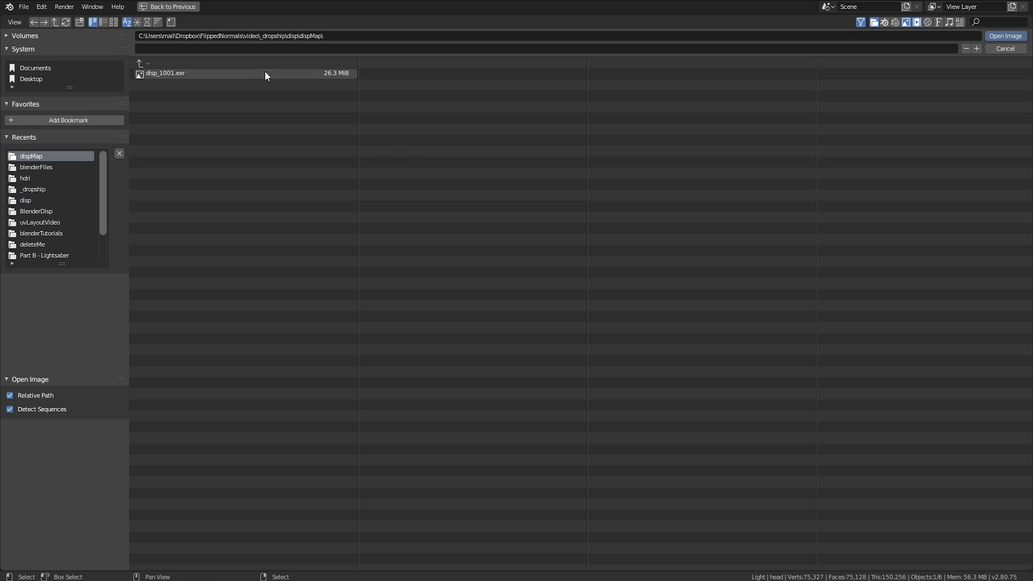
double_click(156, 75)
scroll(431, 304, "up", 4)
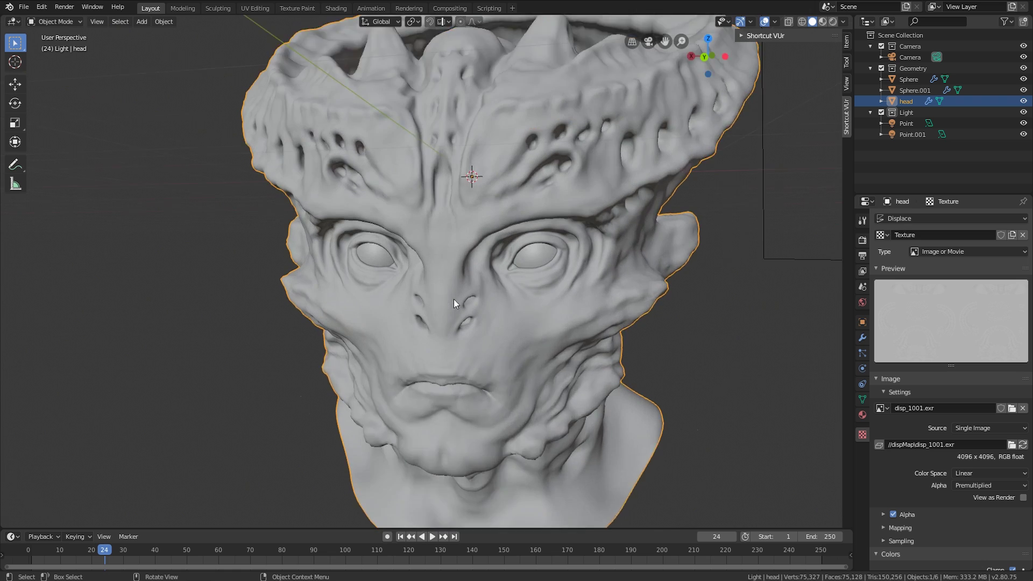
scroll(453, 299, "up", 2)
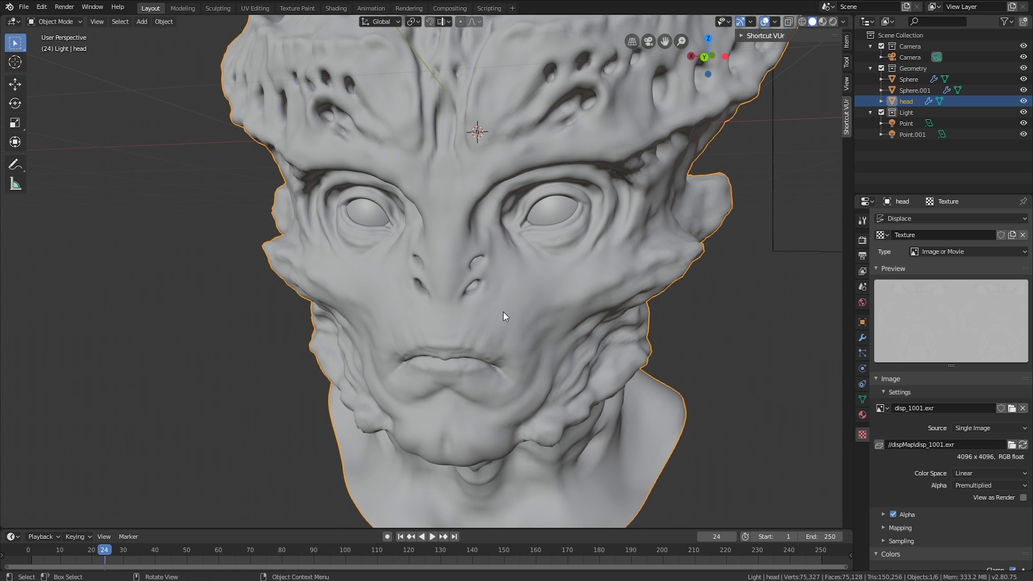
scroll(503, 312, "down", 1)
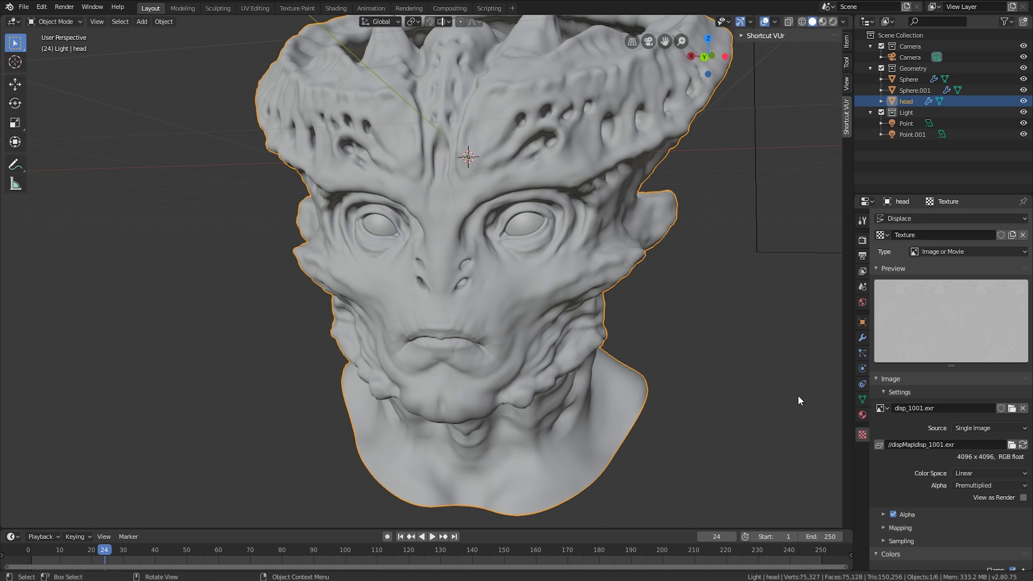
Step: Disable colour clamping for the displacement texture and check the head from another angle
scroll(896, 487, "down", 3)
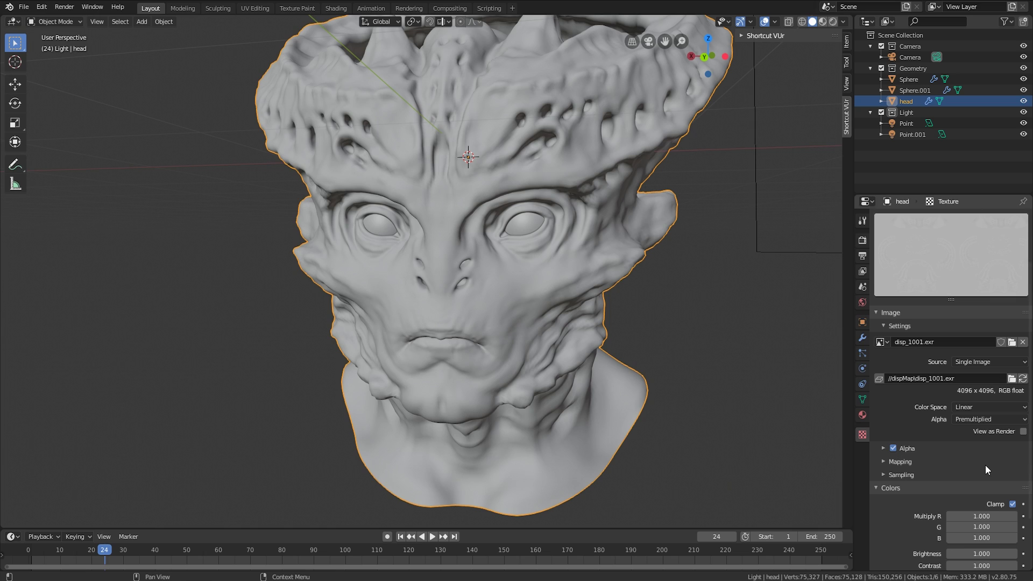
scroll(985, 465, "down", 3)
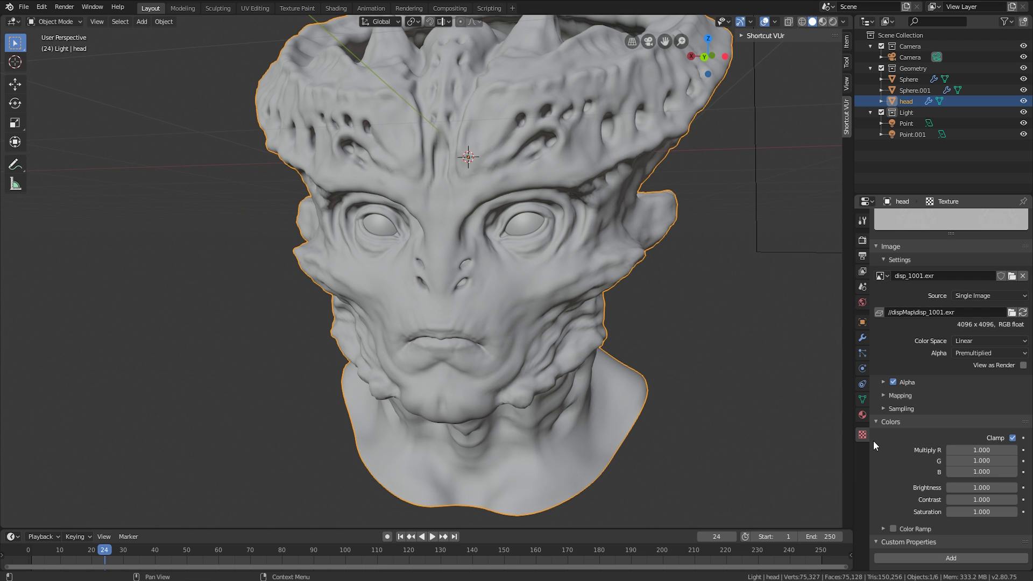
middle_click_drag(645, 393, 592, 371)
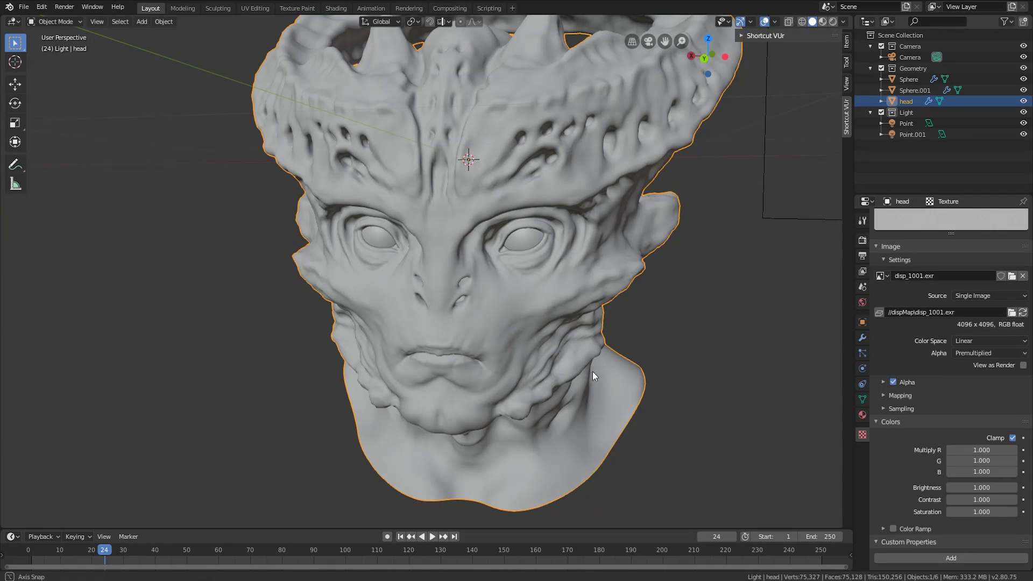
left_click(1011, 438)
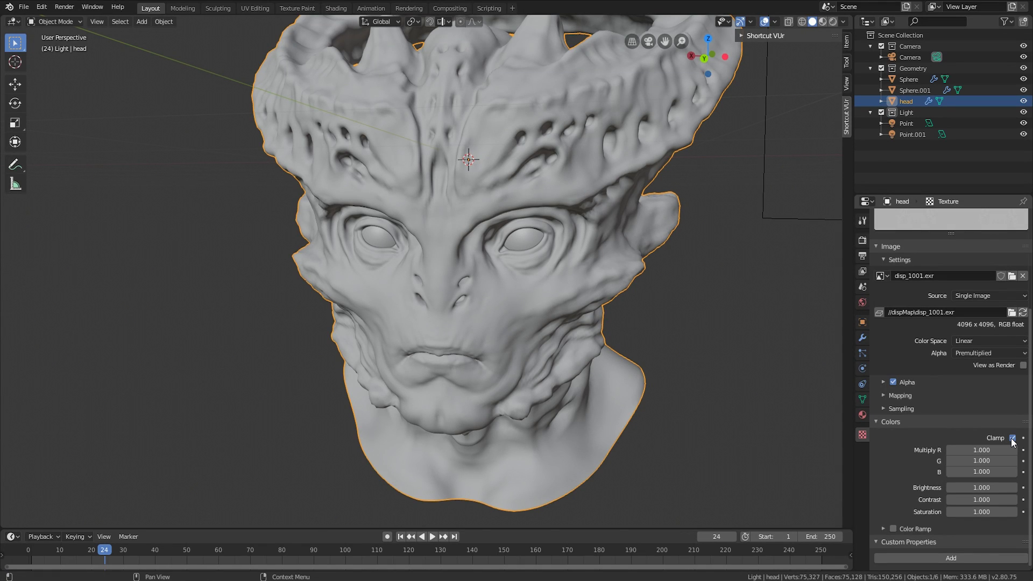
middle_click_drag(540, 371, 568, 369)
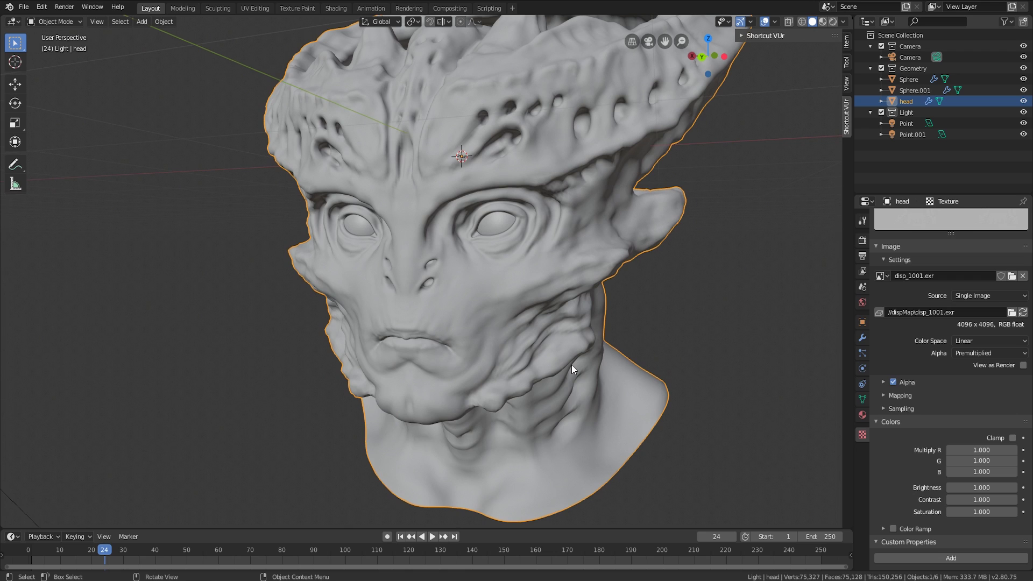
Step: Raise the head's Subdivision Surface viewport level to 4 and inspect the displaced facial detail
key("KP_8")
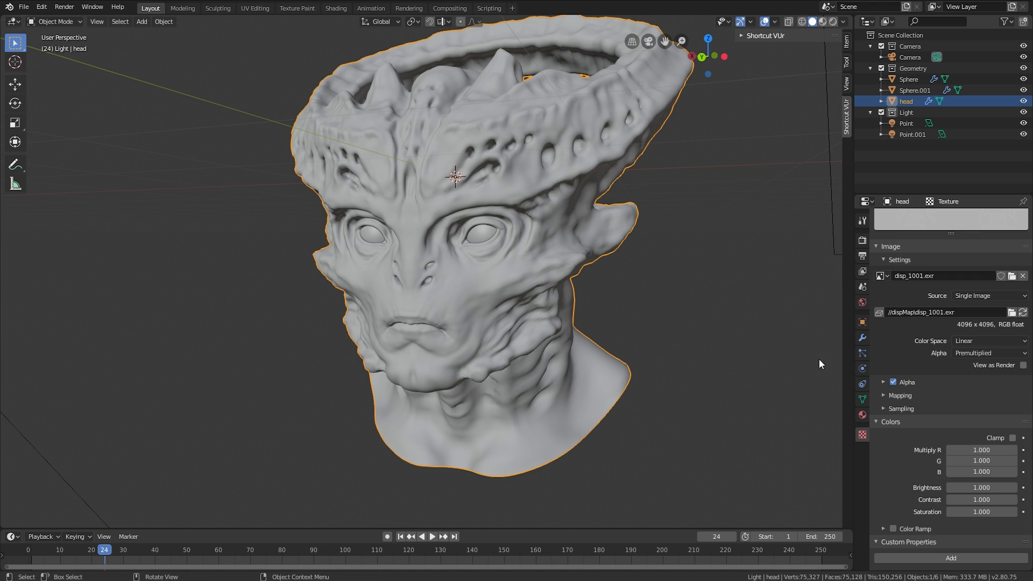
key("KP_8")
left_click(863, 337)
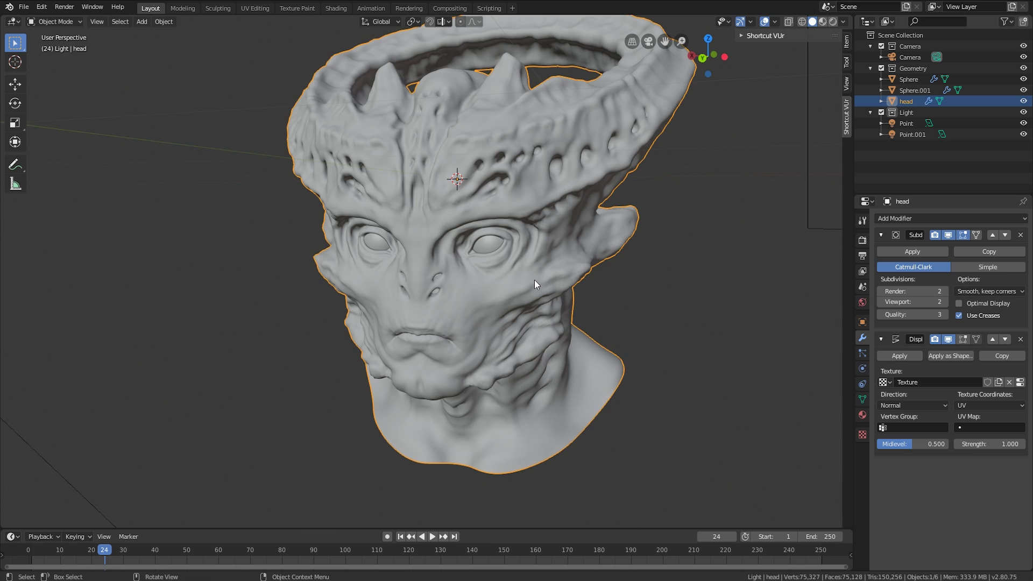
scroll(535, 280, "up", 3)
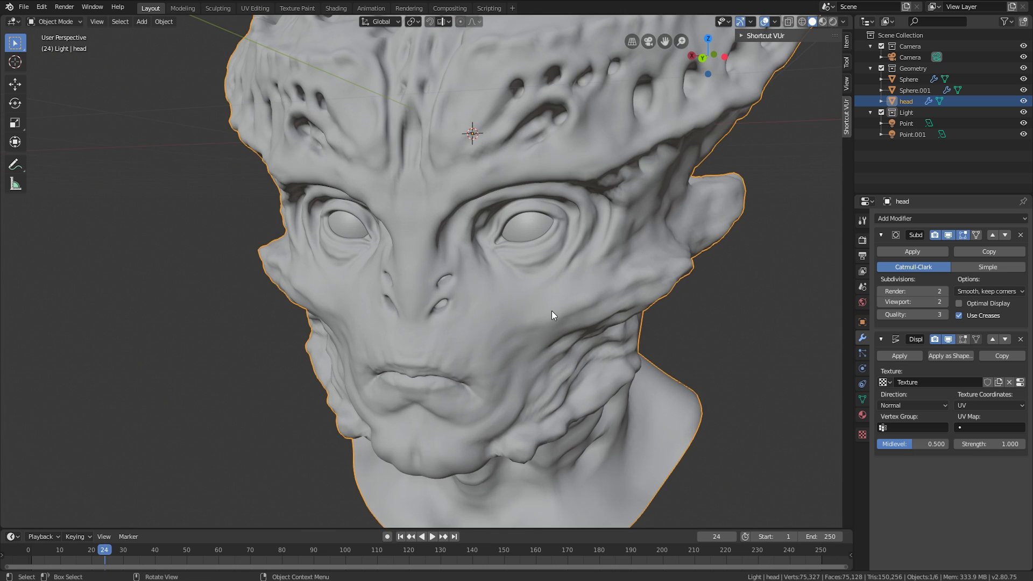
left_click(944, 302)
left_click(944, 302)
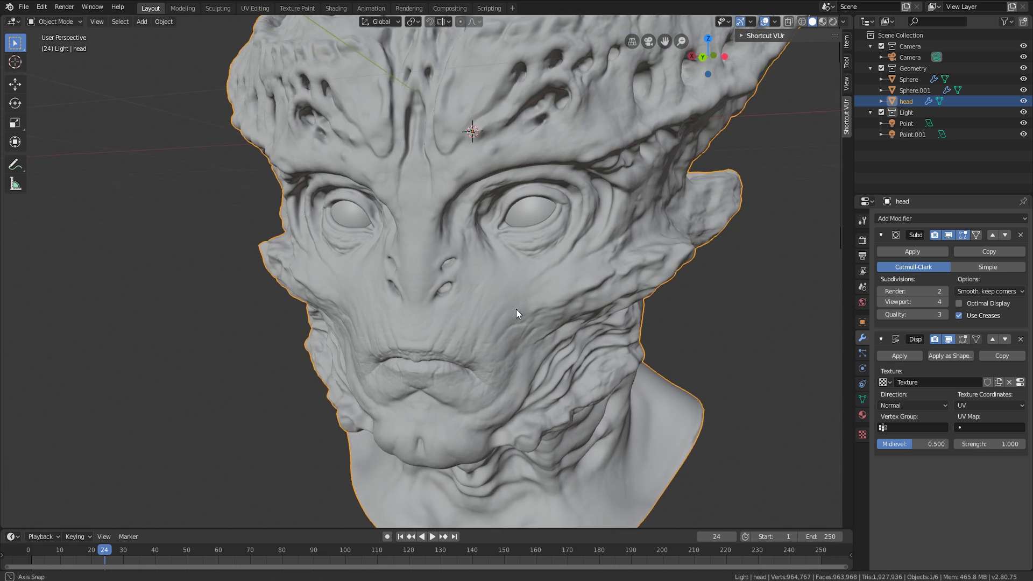
middle_click_drag(516, 310, 572, 318)
scroll(573, 319, "up", 2)
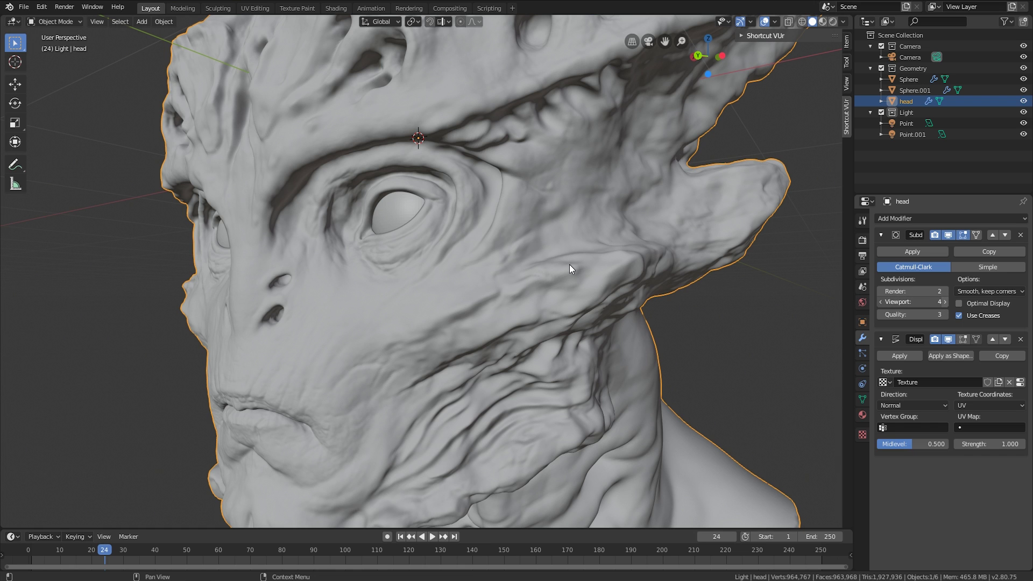
Step: Raise the head's viewport subdivision level to 5 and examine the finer displacement across the whole head
key("ctrl+5")
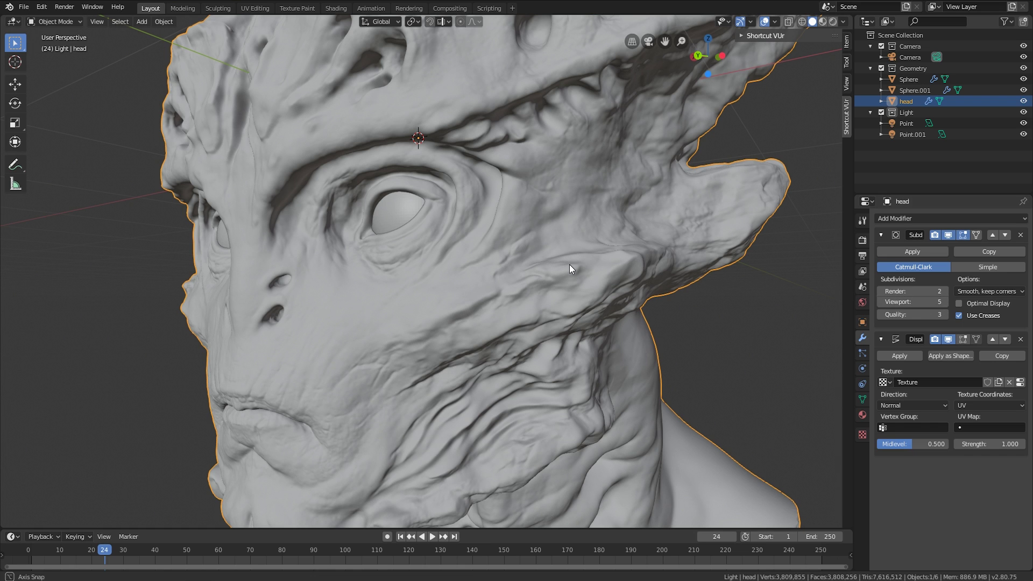
mouse_move(569, 263)
middle_mouse_down()
mouse_move(596, 275)
mouse_move(565, 265)
mouse_move(579, 272)
middle_mouse_up()
scroll(597, 274, "down", 3)
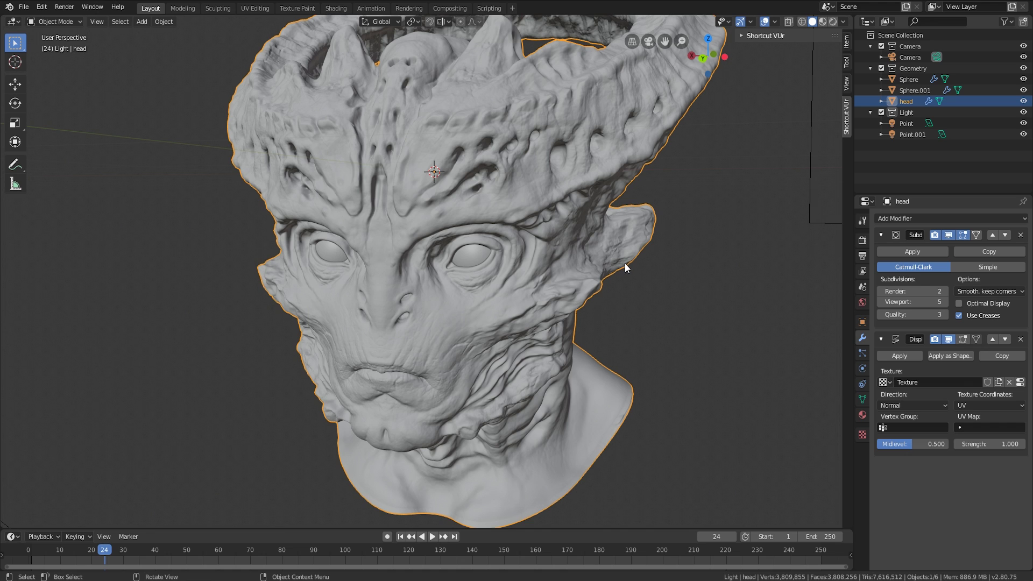
Step: Switch to ZBrush to check the sculpt's lowest subdivision level, and return to the displaced head in Blender
key("alt+Tab")
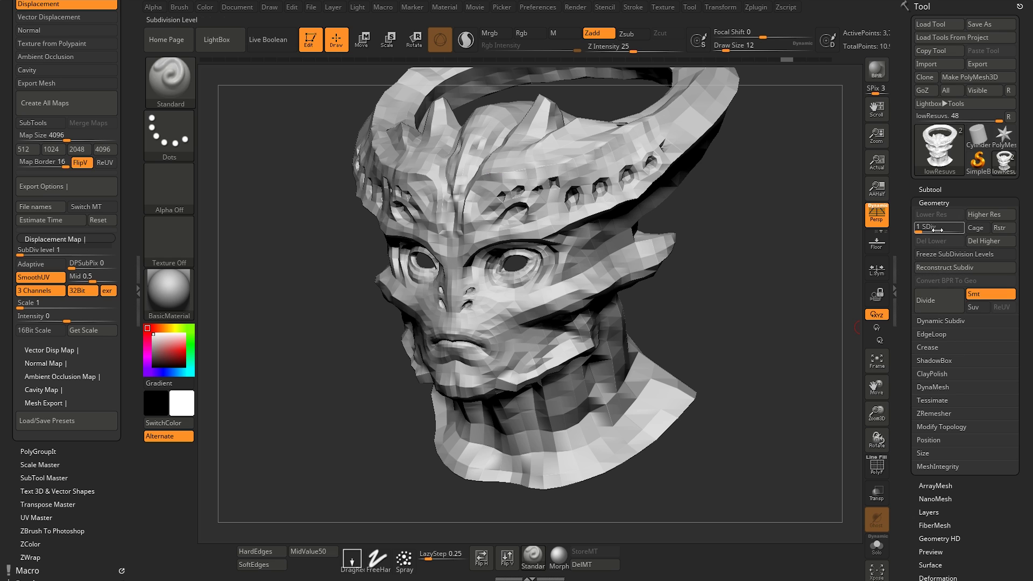
left_click_drag(937, 230, 894, 240)
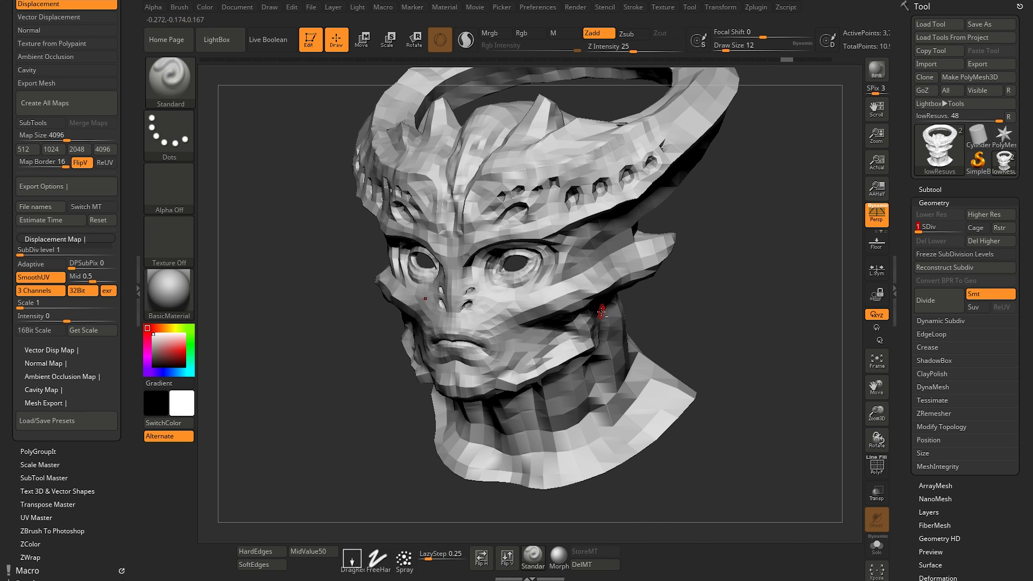
key("alt+Tab")
scroll(573, 328, "up", 2)
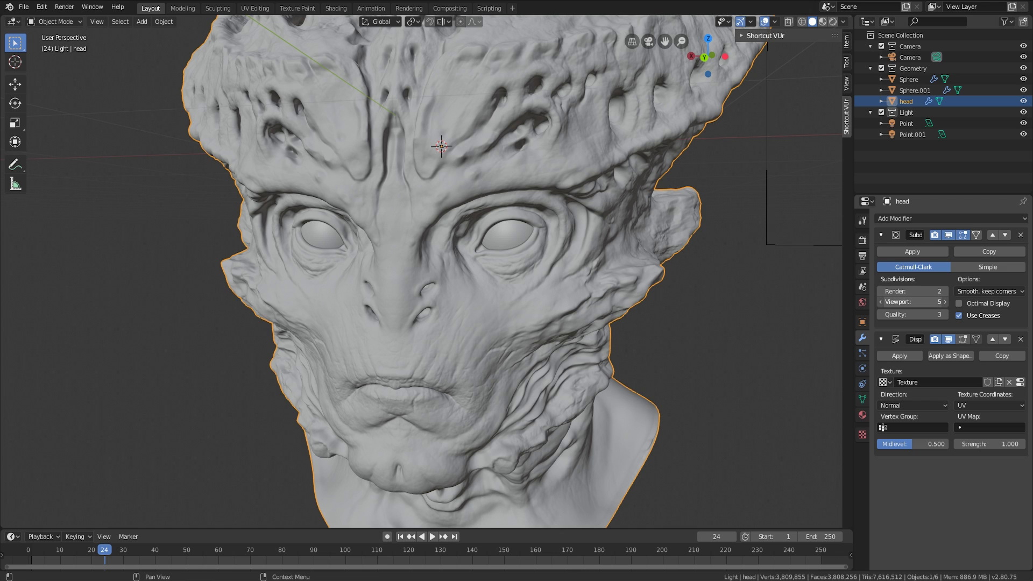
Step: Set the head's viewport subdivision level to 2 and view the displaced head from several angles
left_click_drag(939, 301, 963, 302)
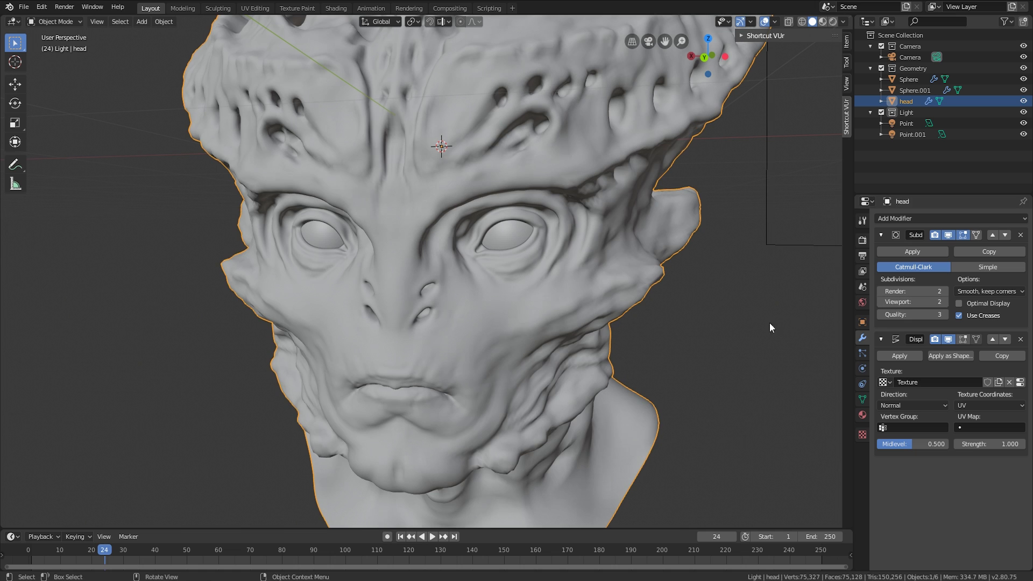
mouse_move(770, 324)
middle_mouse_down()
mouse_move(699, 319)
mouse_move(750, 327)
middle_mouse_up()
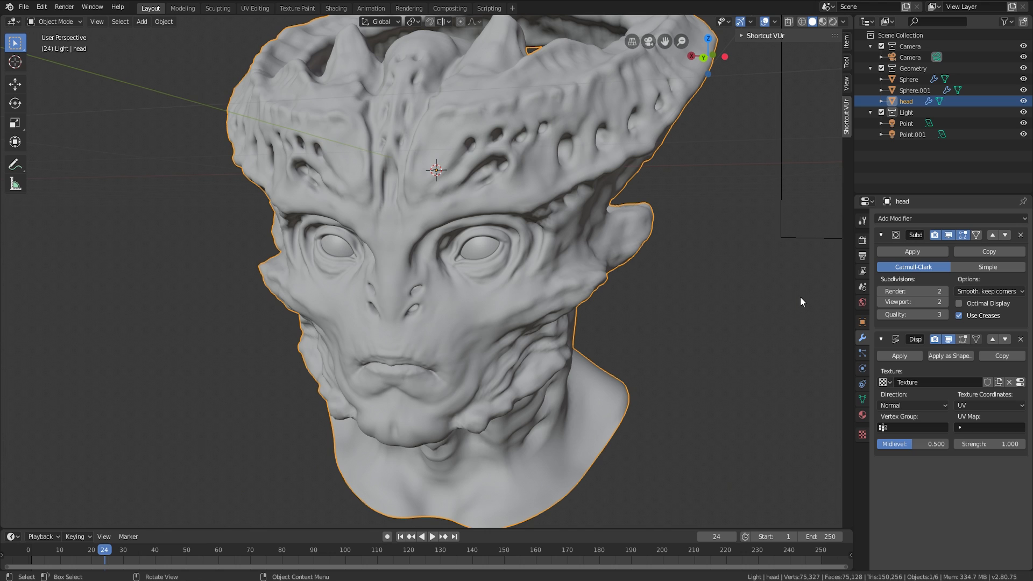
middle_click_drag(717, 304, 718, 306)
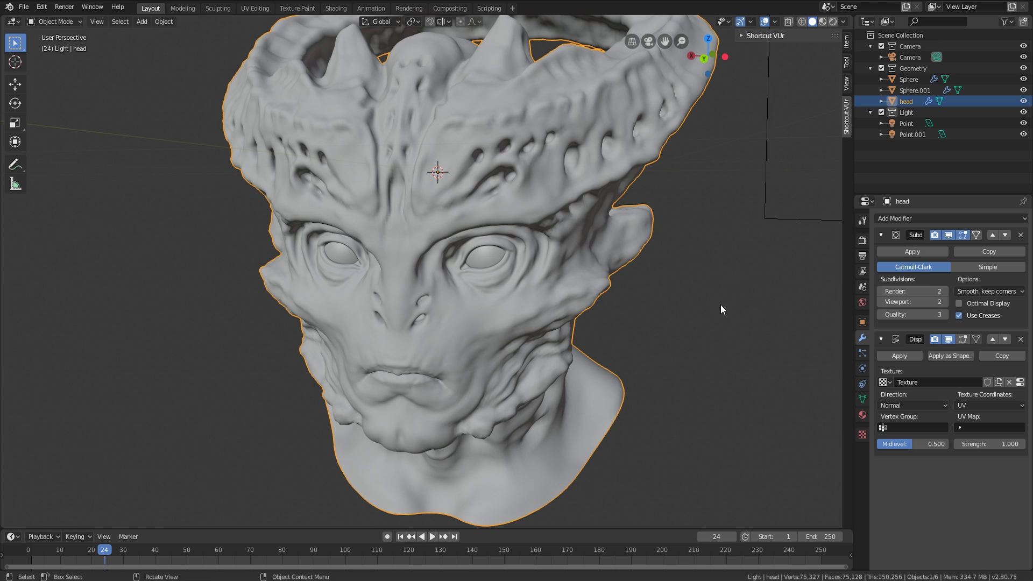
middle_click_drag(720, 299, 707, 298)
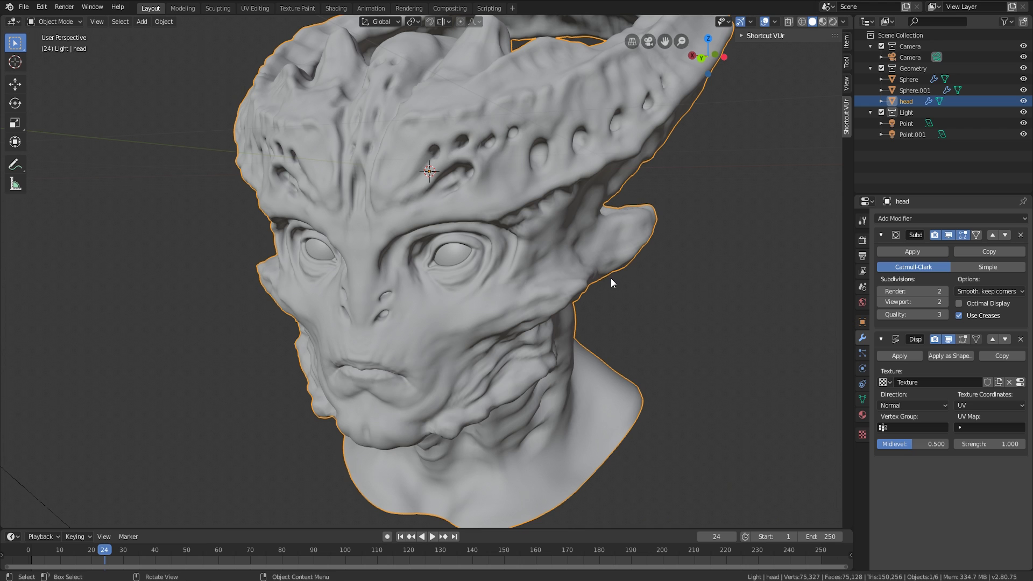
Step: In the Rendering workspace, remove defaultMat from the head and assign a new material in its place
left_click(405, 8)
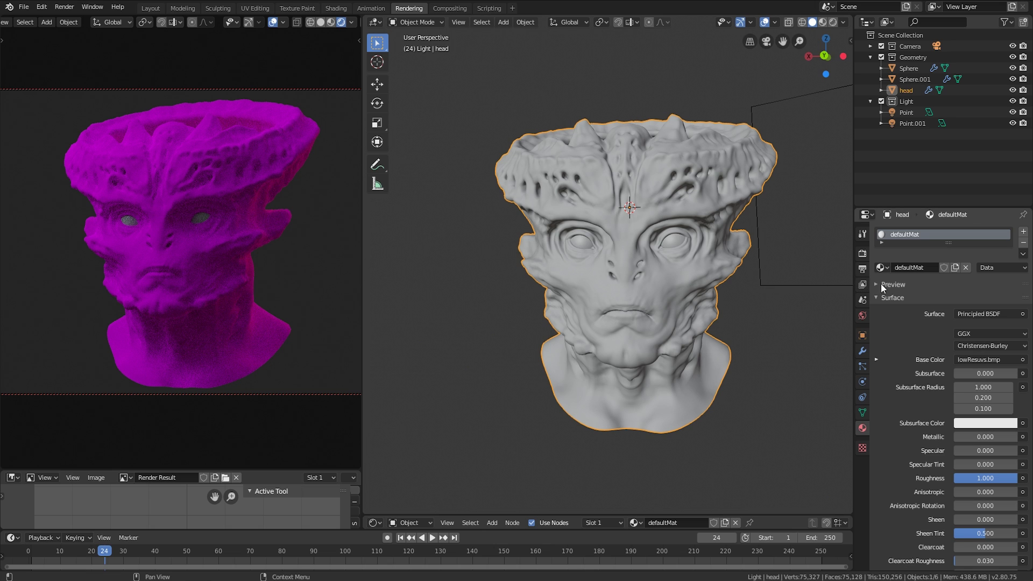
left_click(1023, 243)
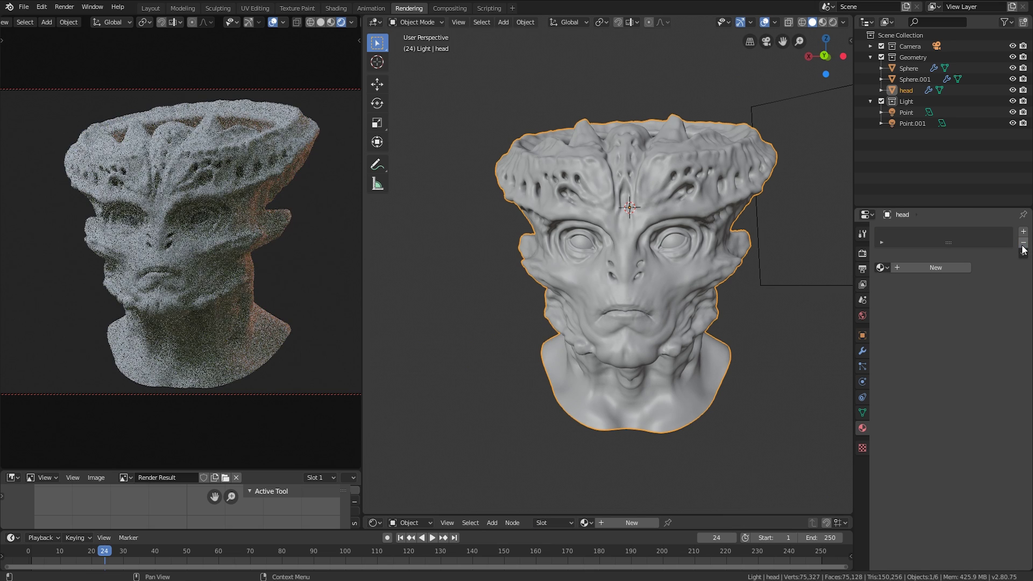
left_click(933, 267)
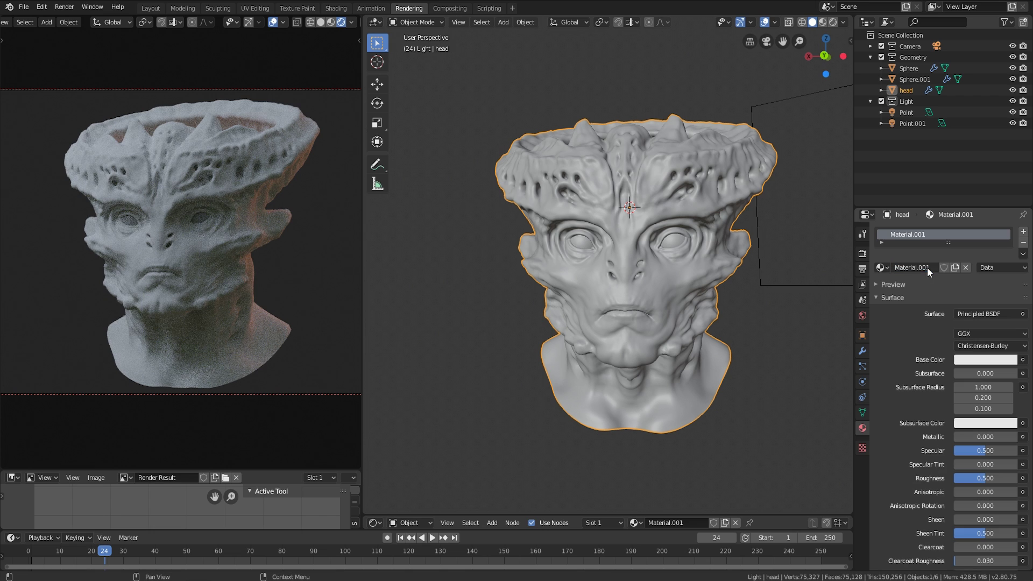
Step: Set the new head material's roughness to 0.208 and darken its base color to an HSV value of 0.647
left_click_drag(980, 472, 965, 472)
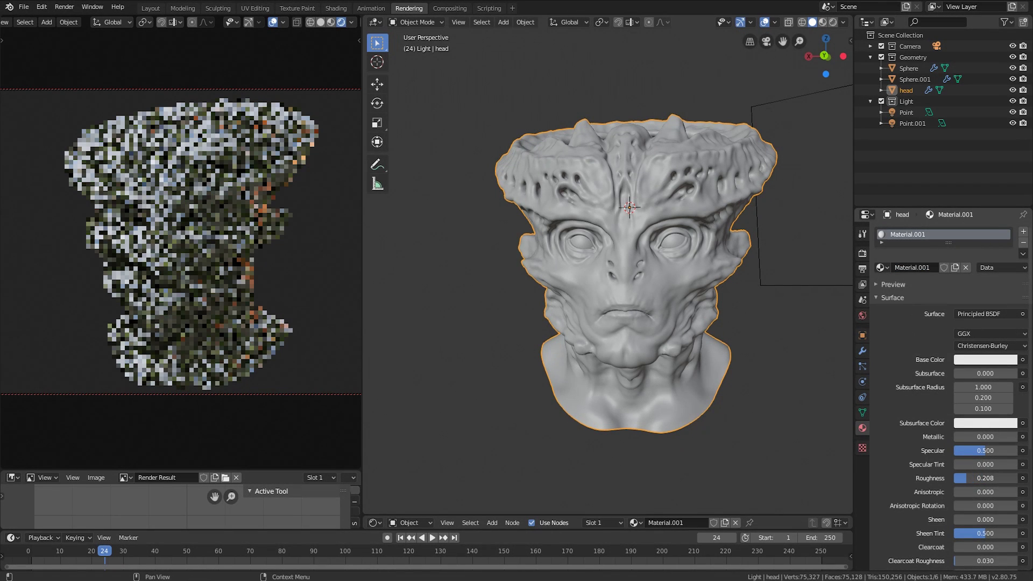
left_click(969, 360)
left_click_drag(968, 332, 944, 332)
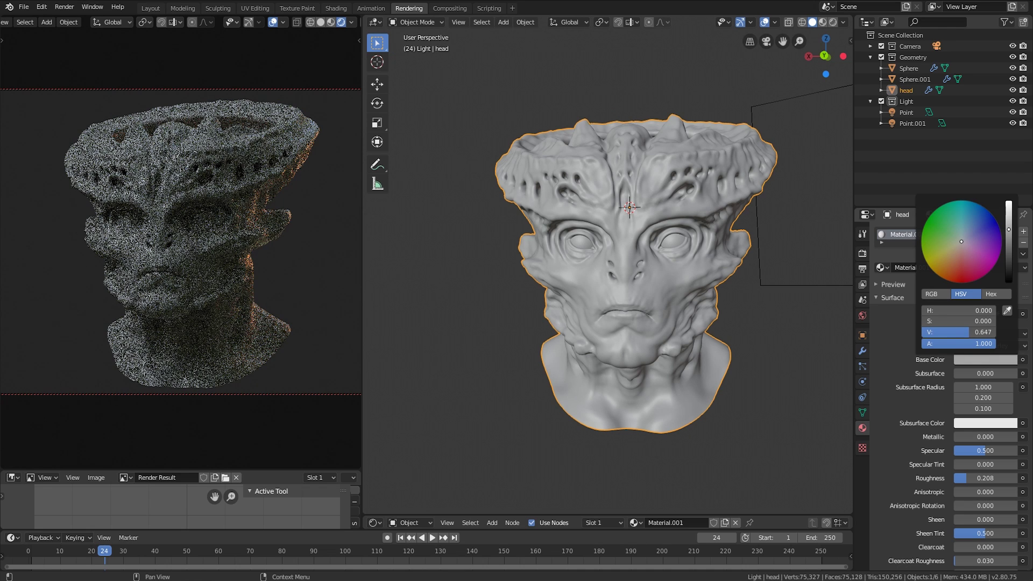
left_click(489, 339)
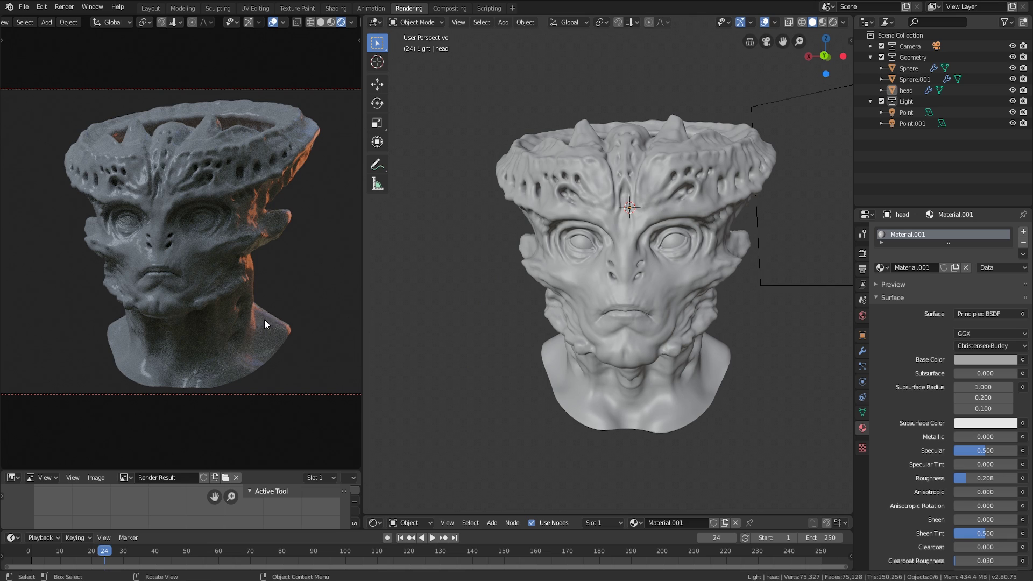
Step: Set the render subdivision level of the head's Subdivision Surface modifier to 5
left_click(862, 352)
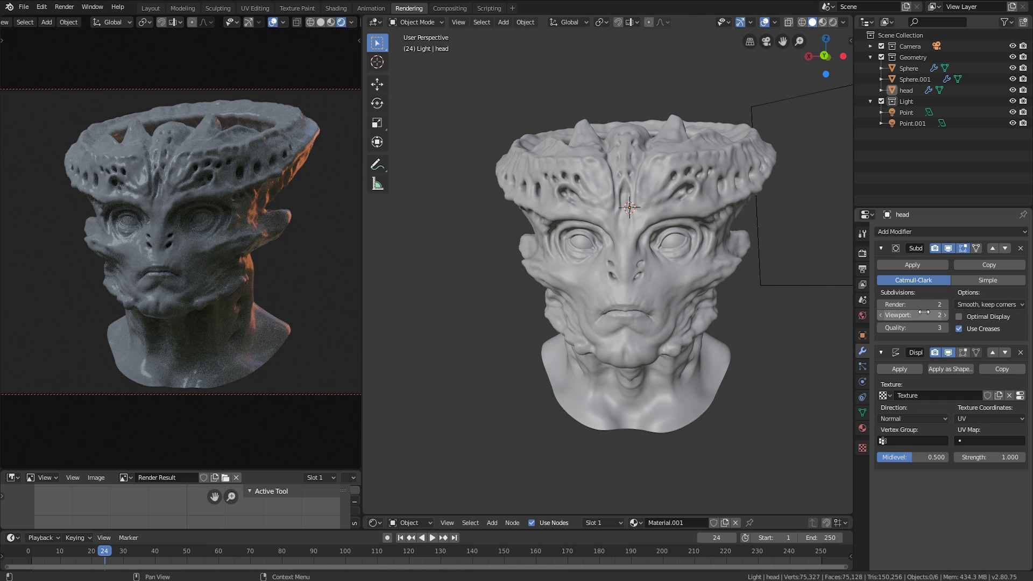
left_click(945, 304)
left_click(945, 305)
left_click(945, 305)
Step: Render frame 24 of the displaced head, close the render window and turn the head in the viewport
key("F12")
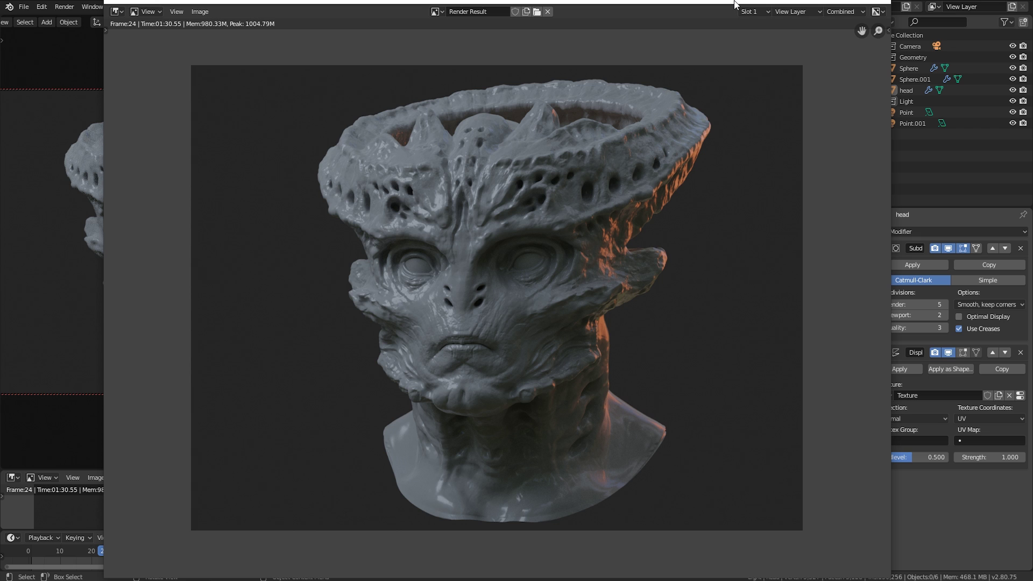
left_click(878, 2)
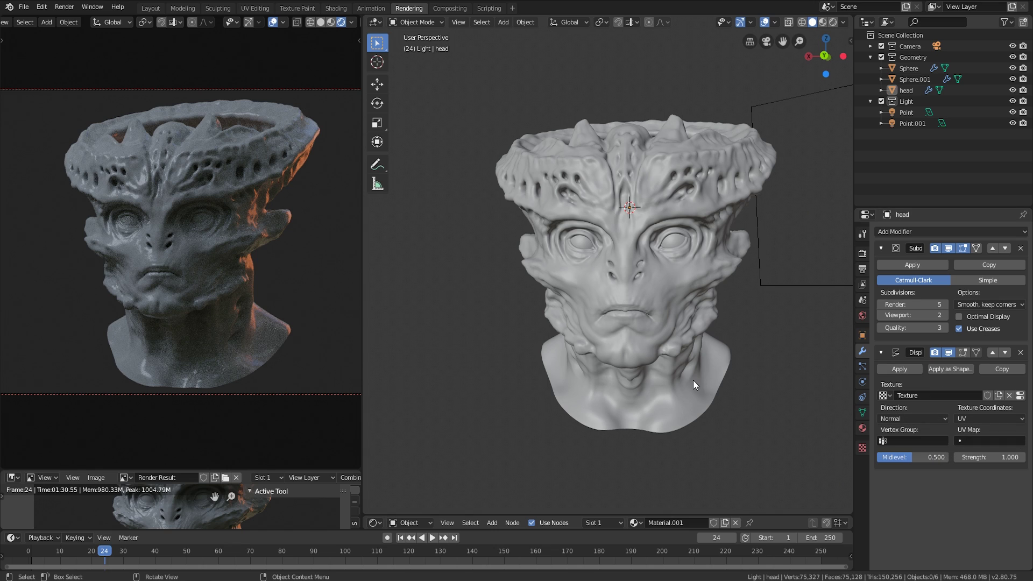
middle_click_drag(693, 379, 656, 386)
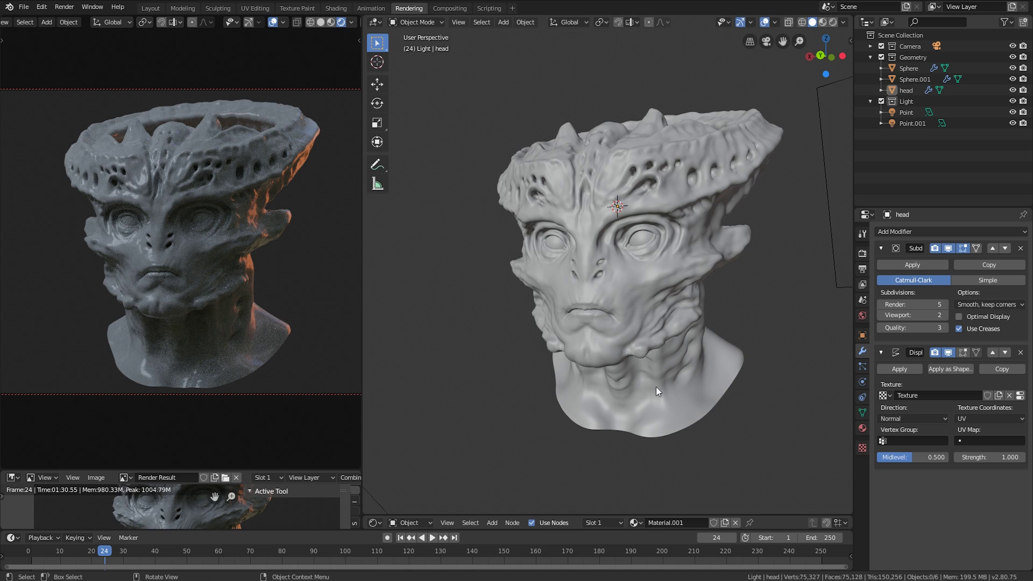